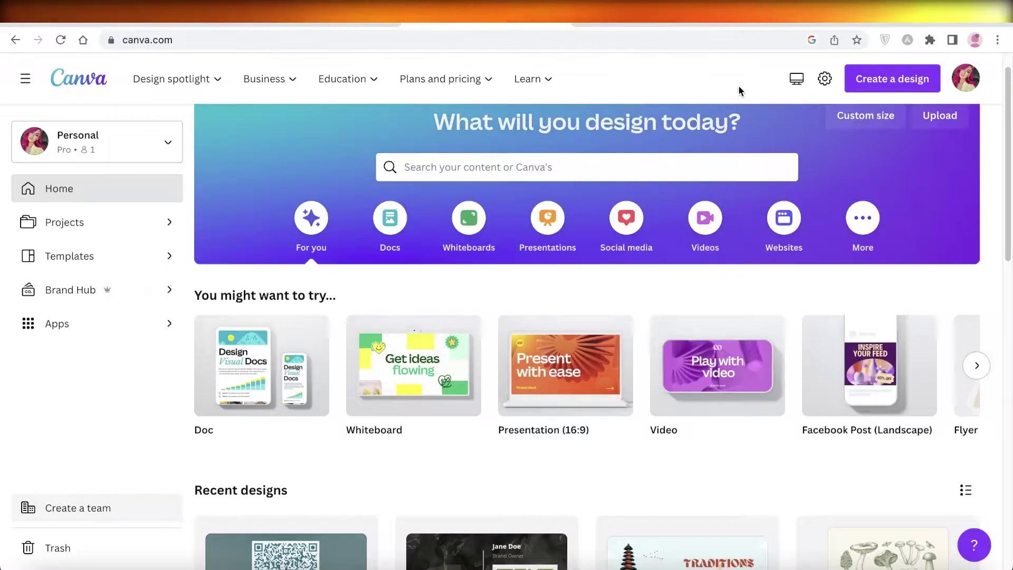
Browse the suggested design types, search templates for 'video' and create a blank Video design
mouse_move(758, 348)
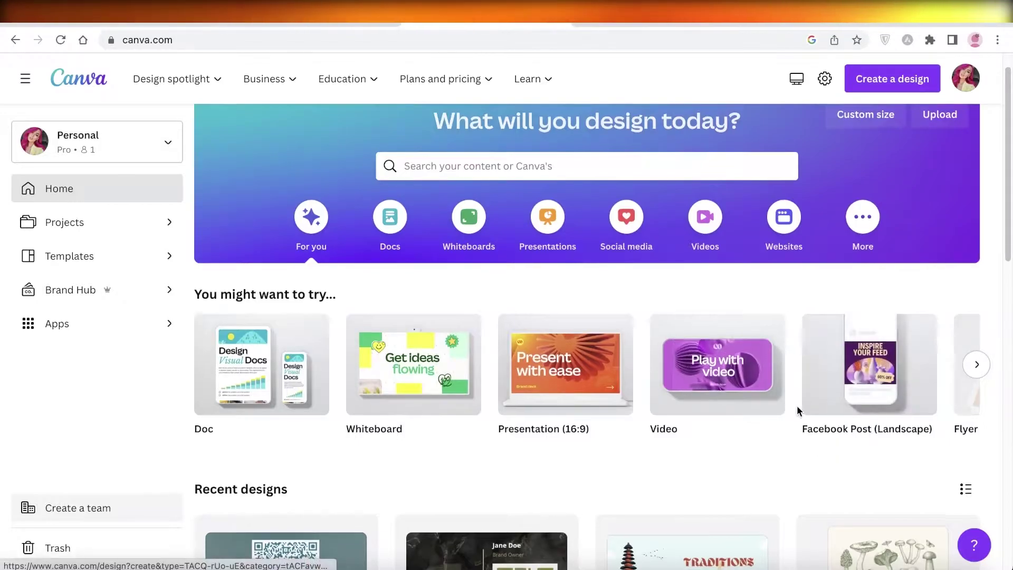
scroll(796, 405, down, 1)
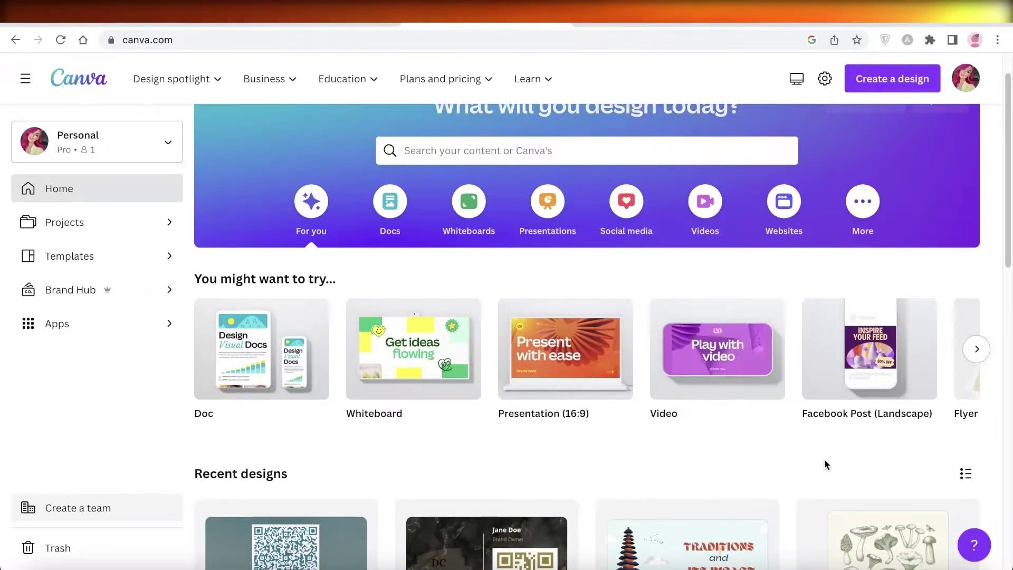
scroll(824, 460, down, 1)
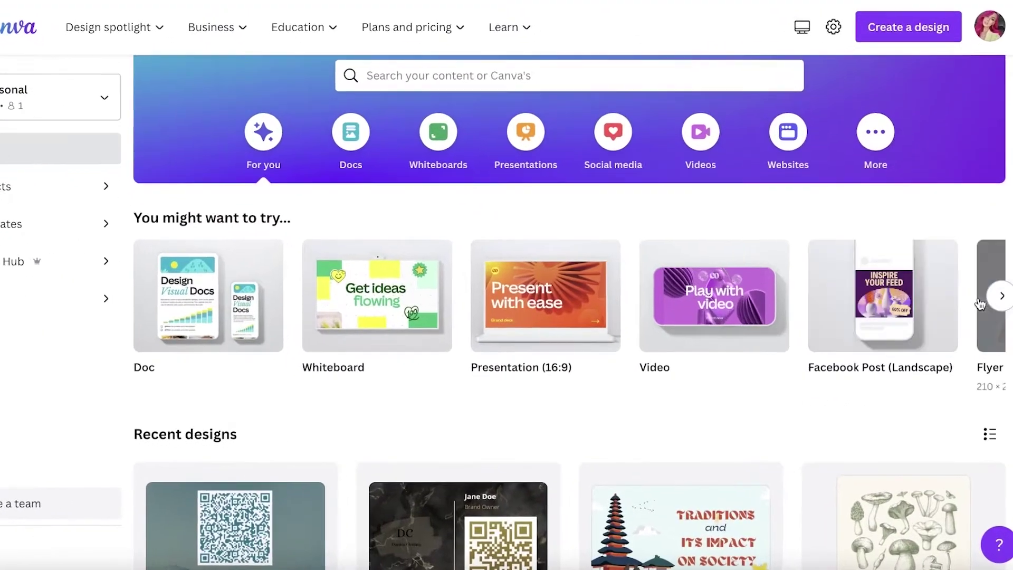
click(1001, 297)
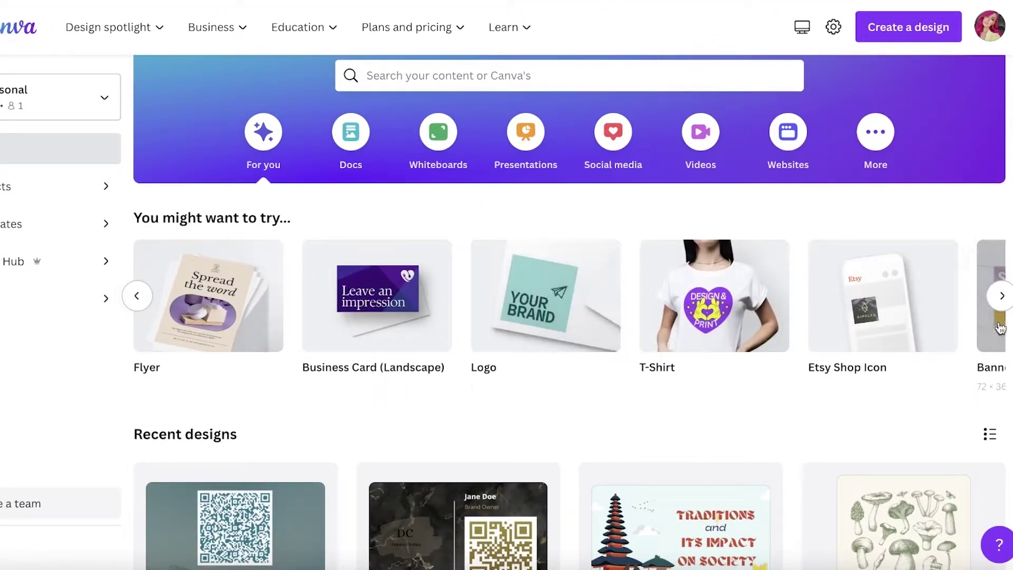
click(1001, 298)
click(997, 310)
click(998, 310)
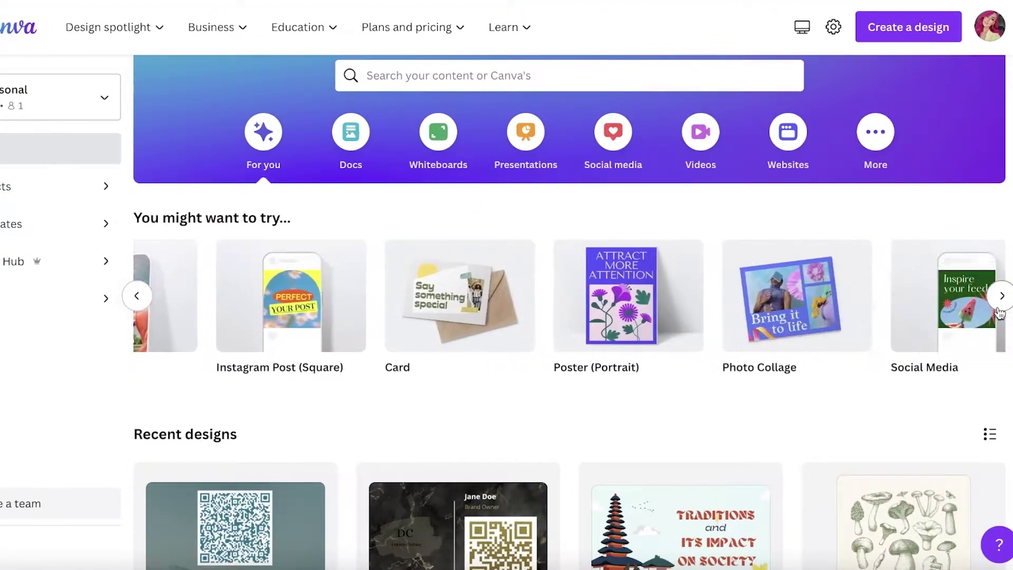
click(998, 312)
scroll(657, 220, up, 2)
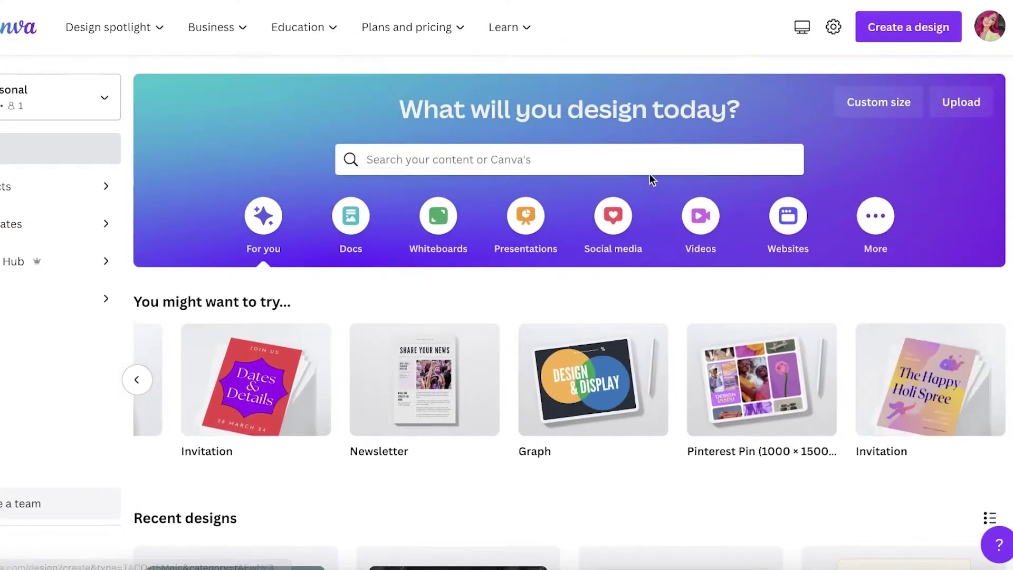
click(653, 160)
click(511, 250)
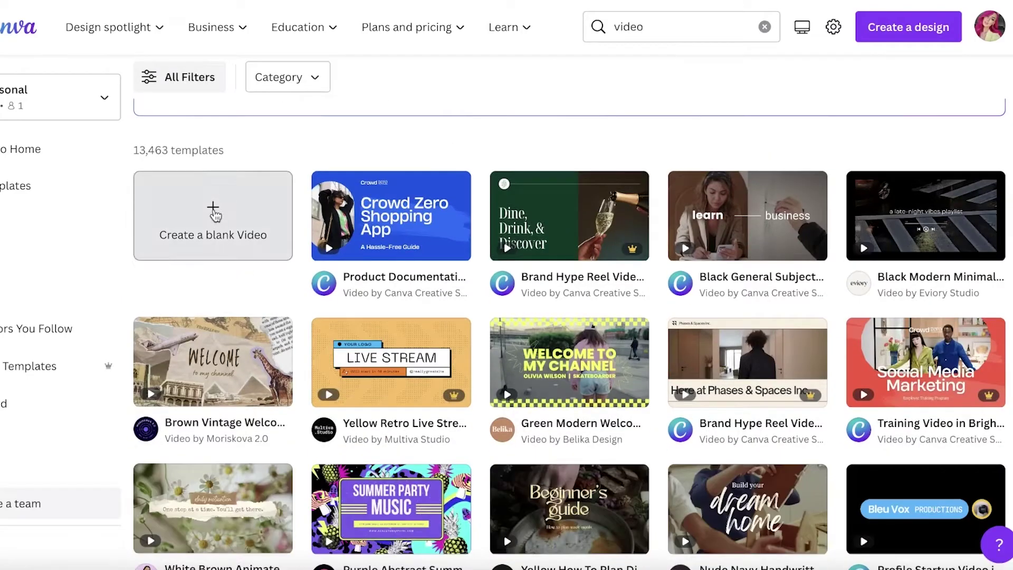
click(214, 209)
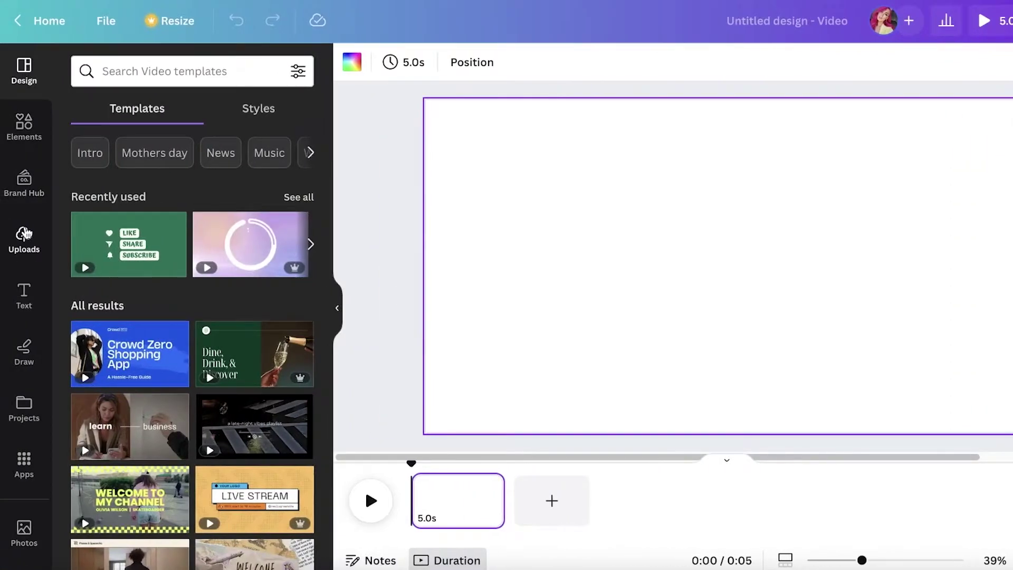
Add the 21.5s cheetah clip from Uploads > Videos and enlarge it to fill the page
click(24, 234)
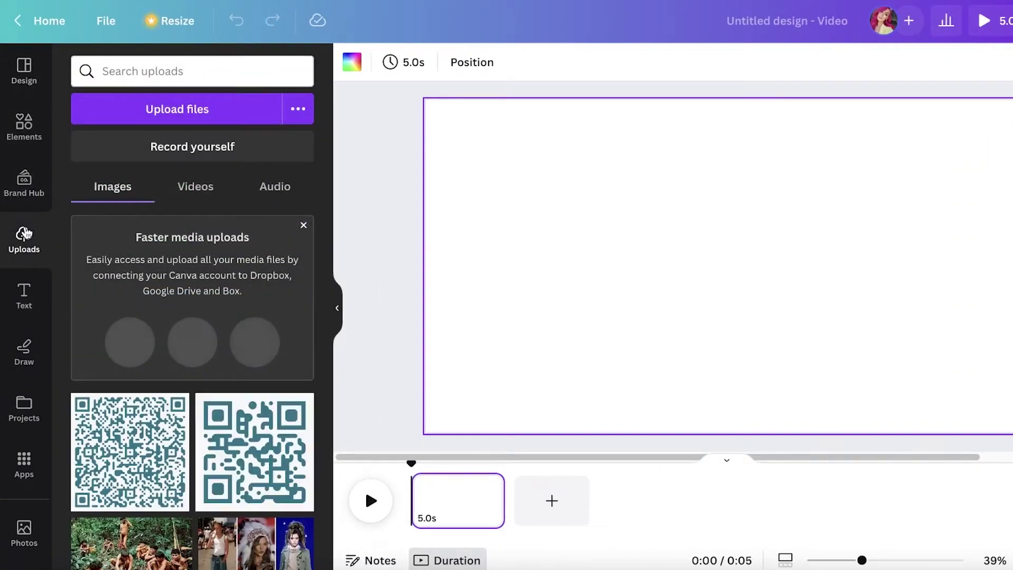
click(198, 186)
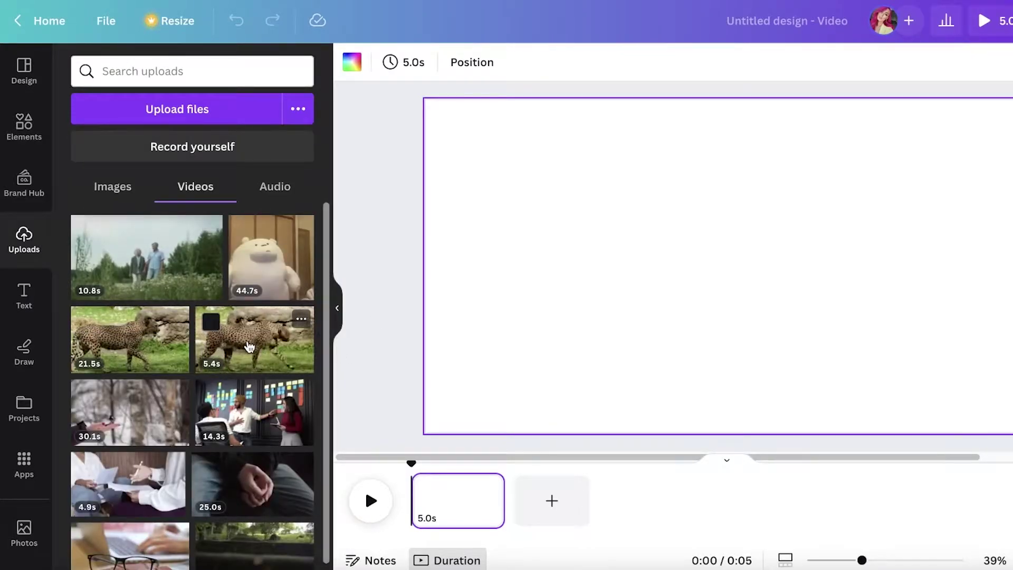
click(129, 337)
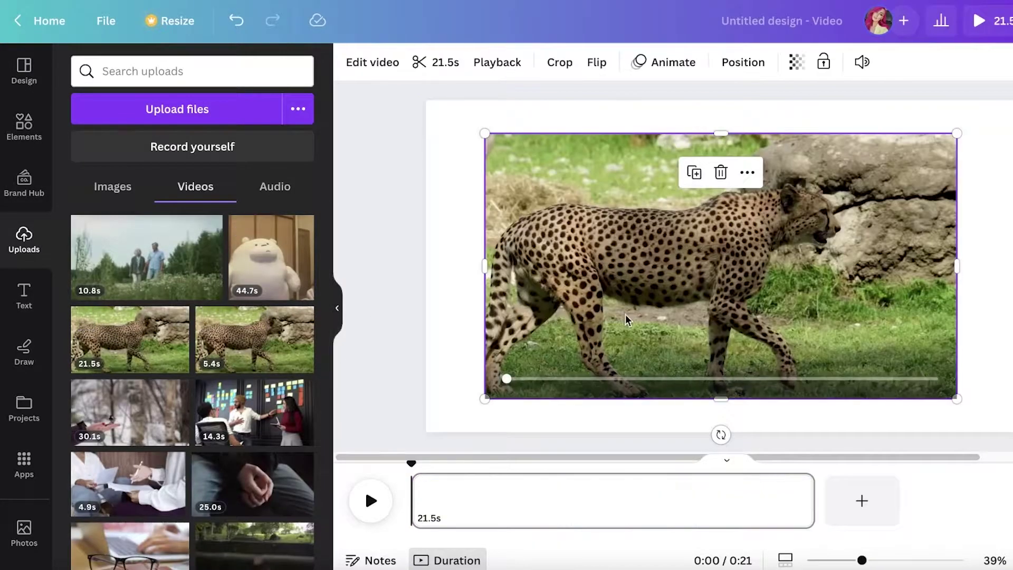
drag(625, 319, 559, 286)
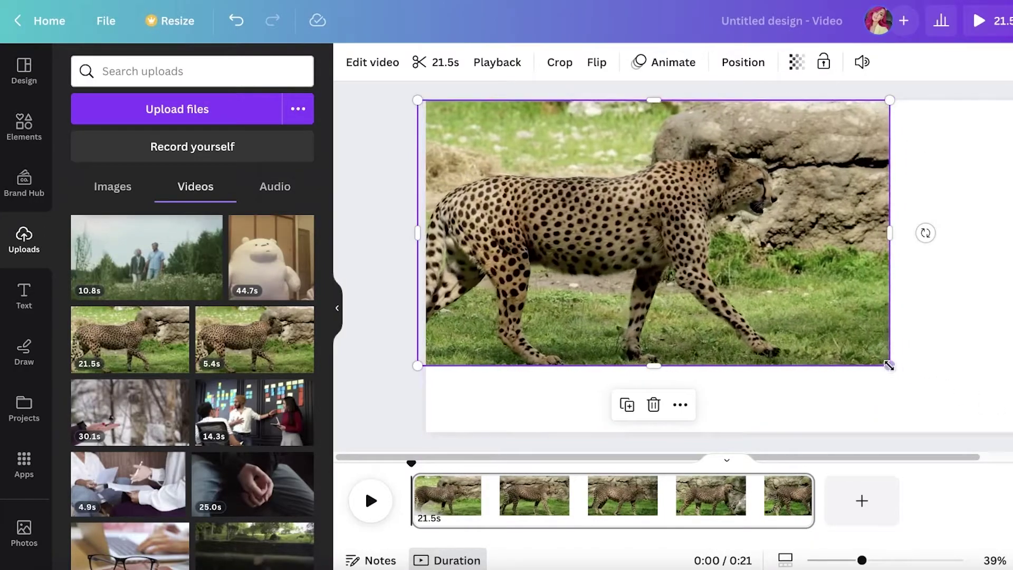
drag(889, 365, 900, 436)
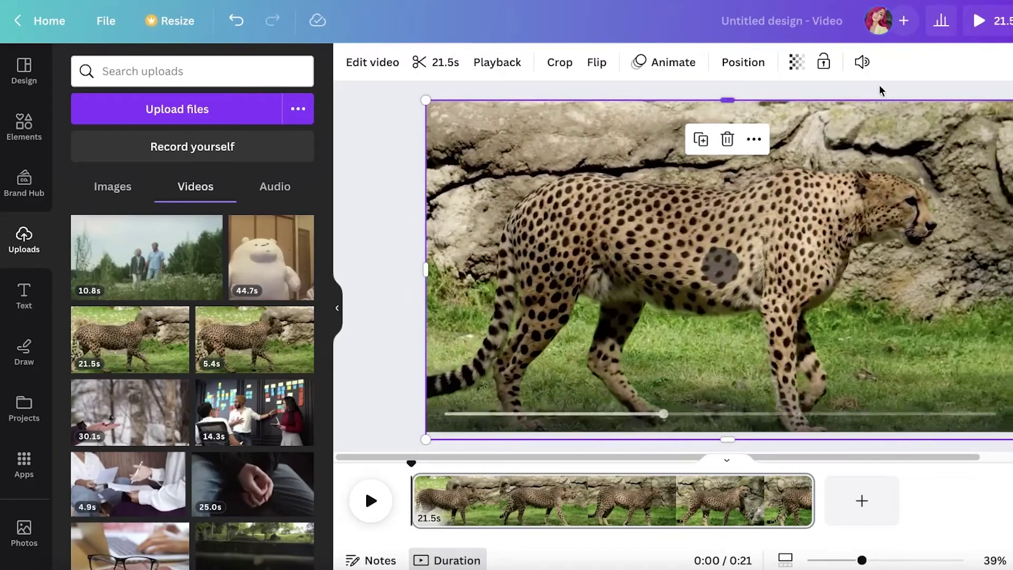
Turn the cheetah clip's volume down to 0, deselect it and play the video
click(862, 62)
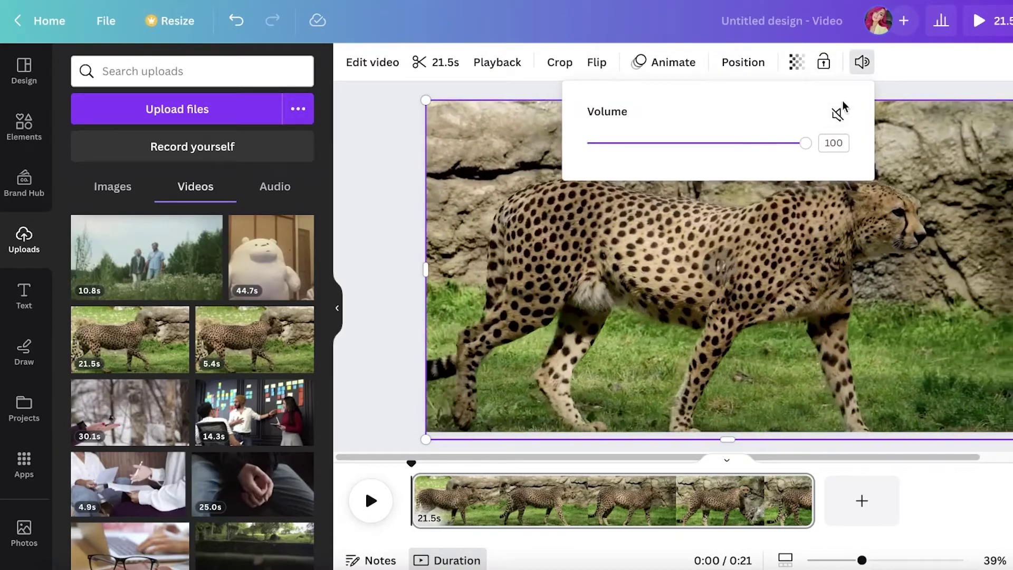
click(836, 113)
click(835, 112)
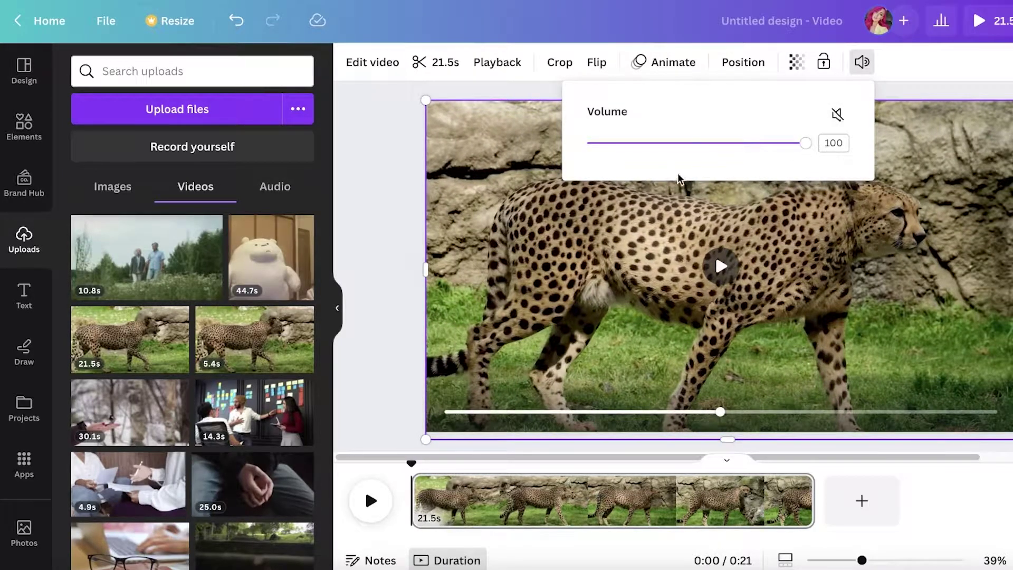
drag(805, 143, 749, 158)
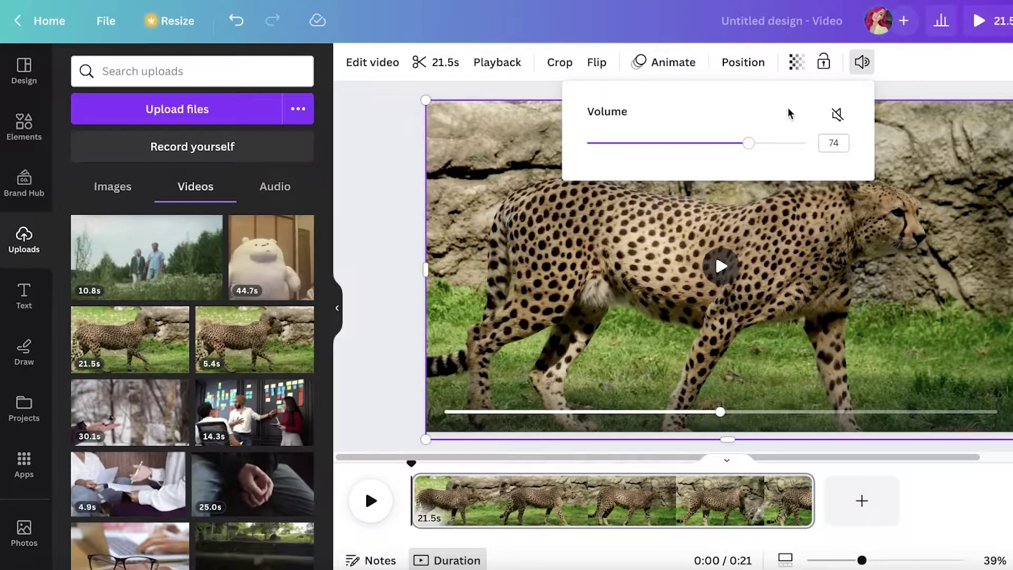
drag(748, 143, 491, 153)
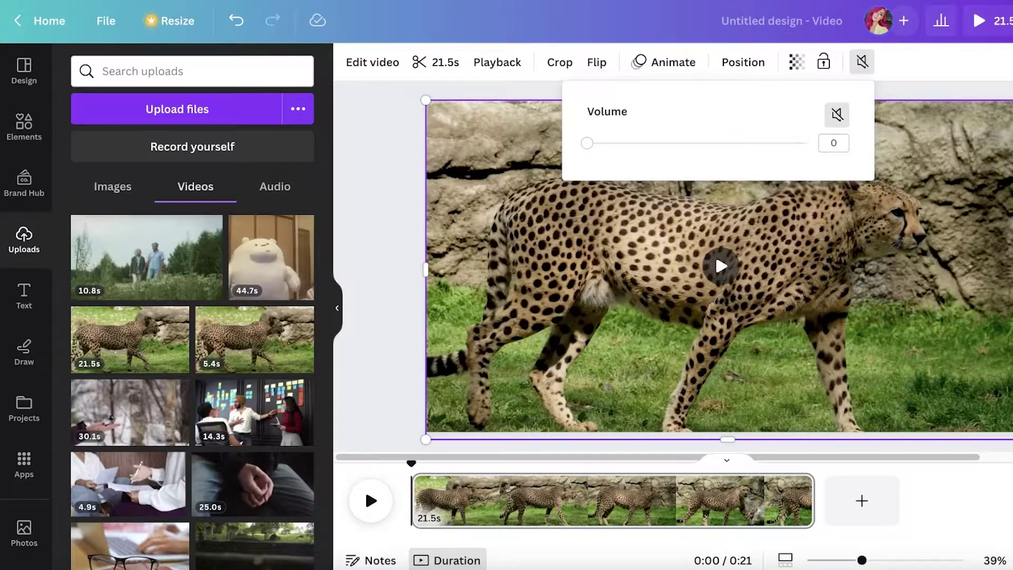
key(Escape)
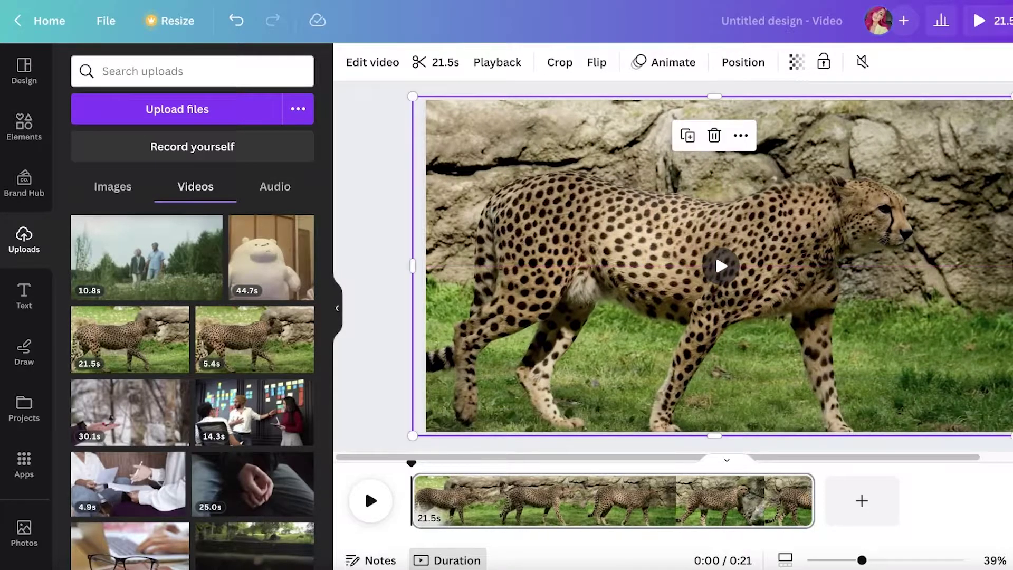
key(Escape)
click(371, 500)
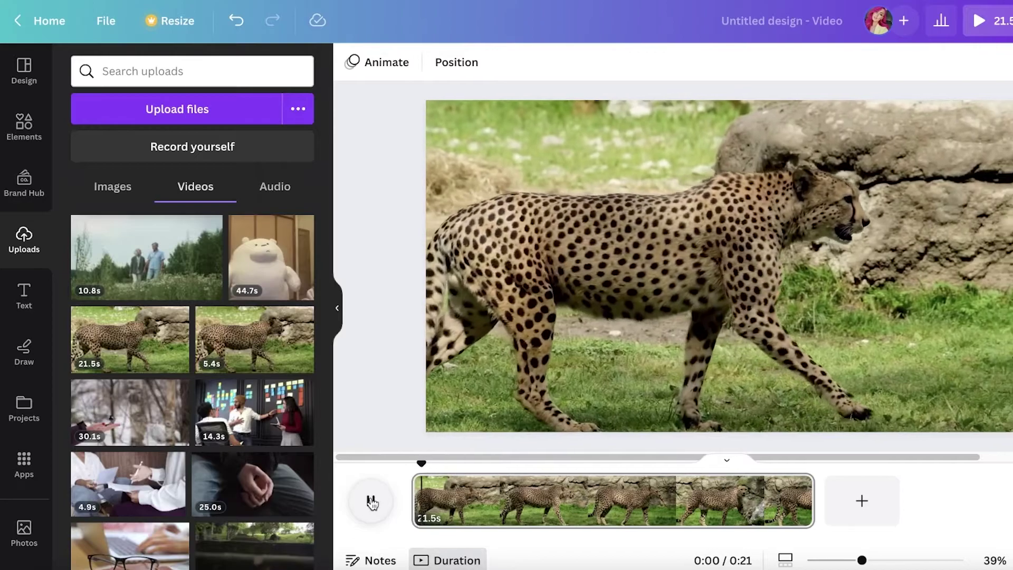
Pause playback and position the timeline playhead at 0:03 in the cheetah clip
click(371, 500)
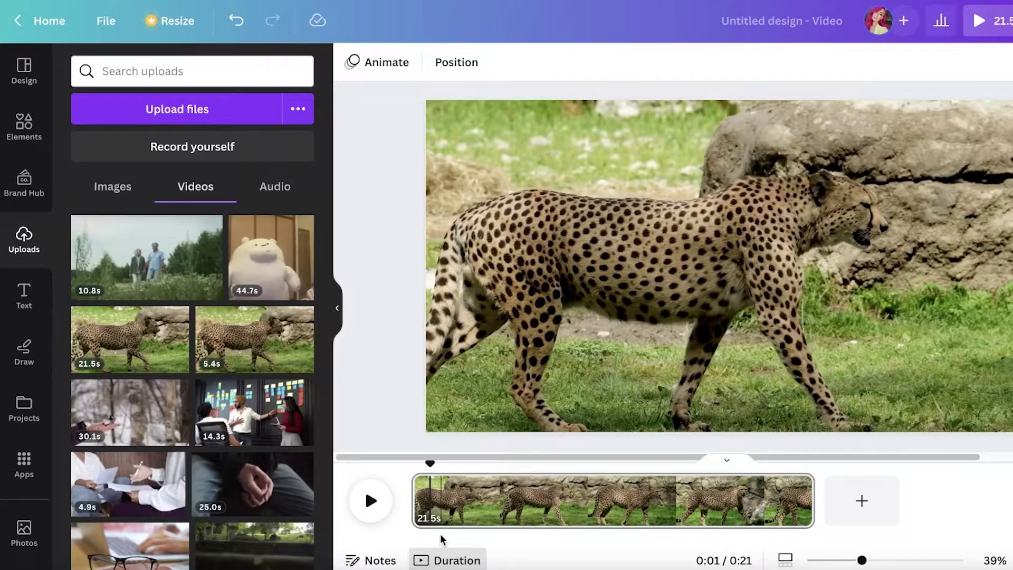
click(451, 502)
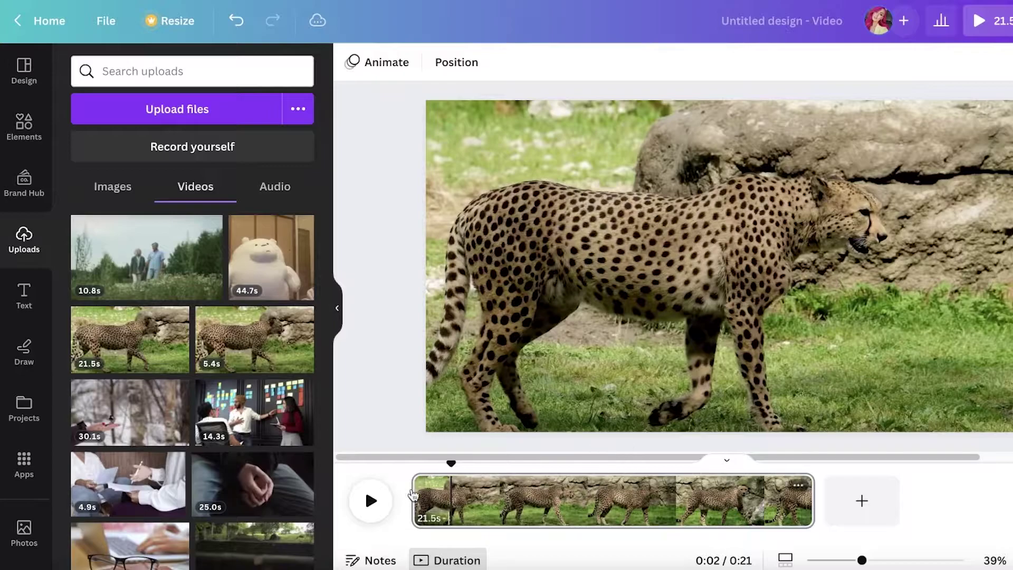
click(490, 501)
click(517, 505)
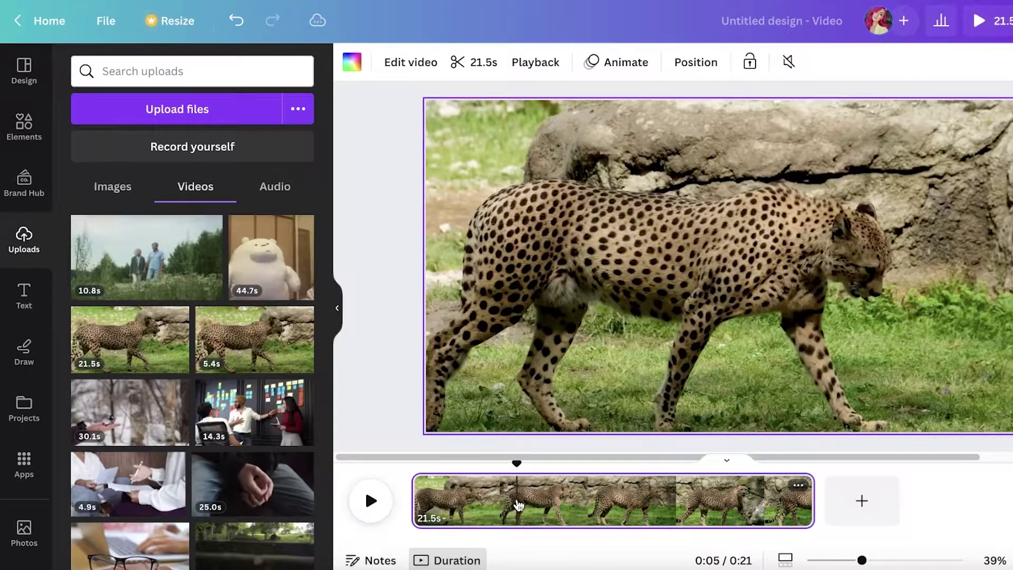
click(503, 503)
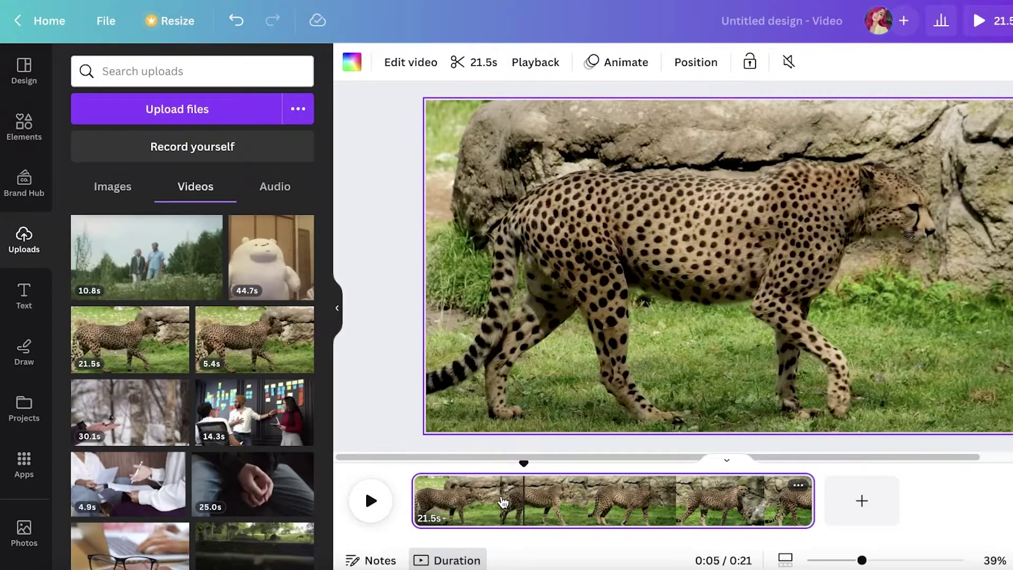
click(503, 501)
scroll(495, 501, down, 3)
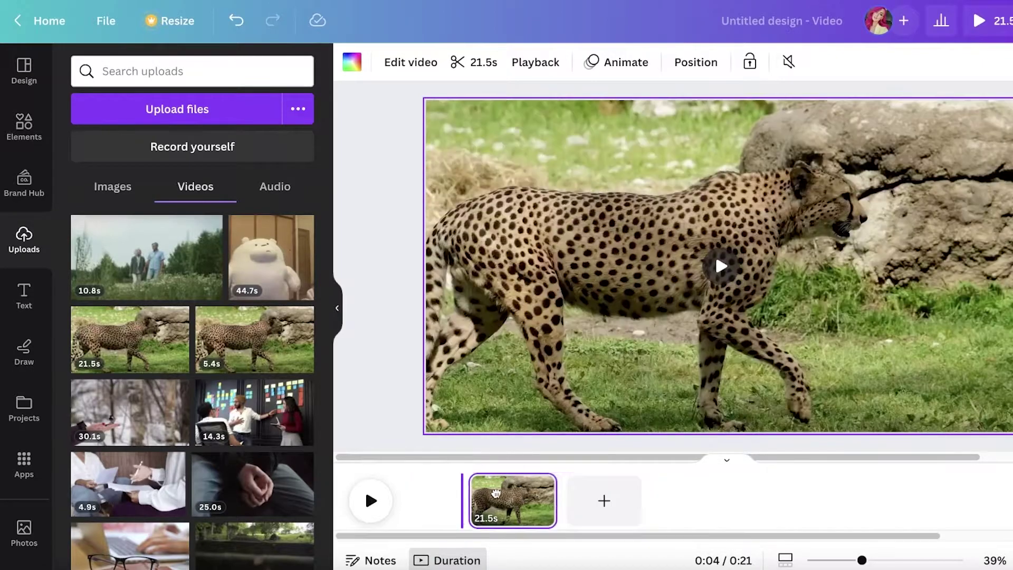
scroll(496, 498, up, 3)
click(484, 494)
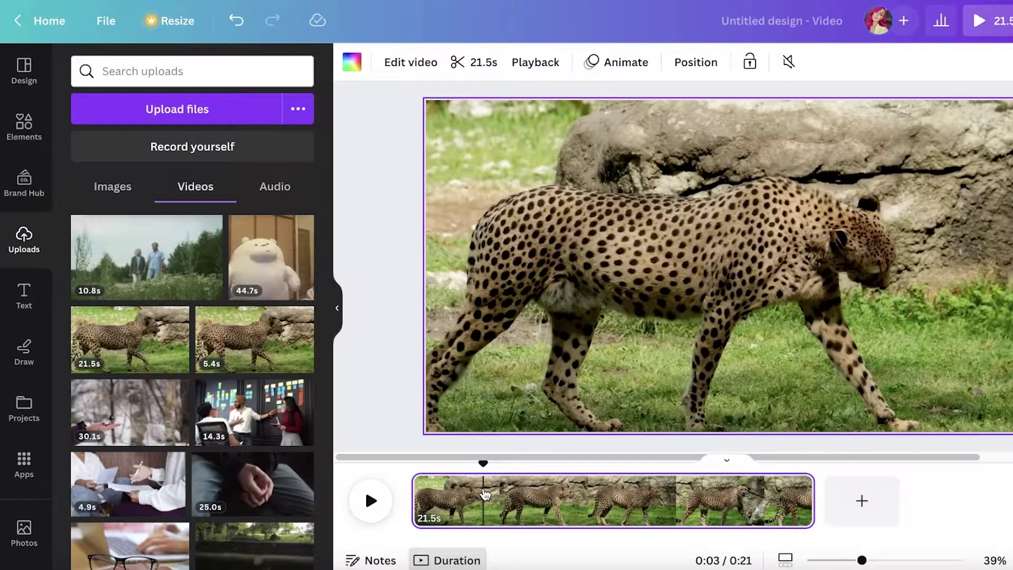
Split the cheetah clip twice into 3.8s, 2.6s and 15.0s pages
mouse_move(473, 486)
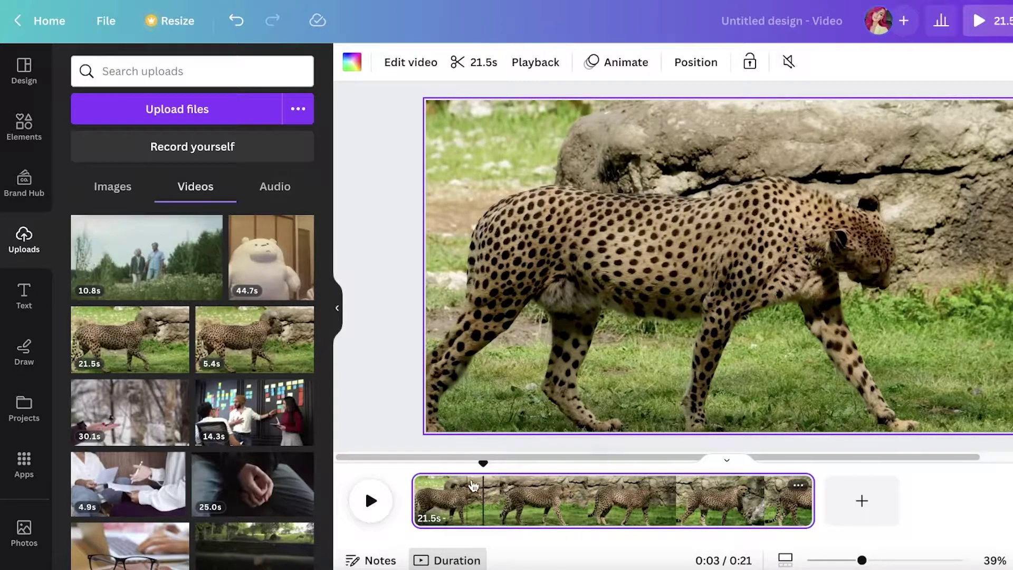
right_click(478, 486)
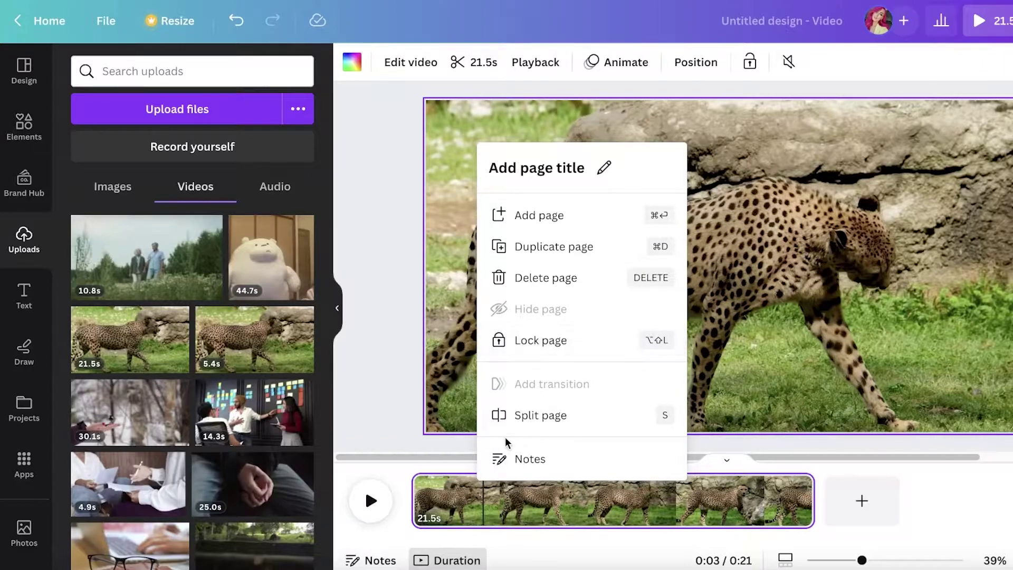
click(520, 418)
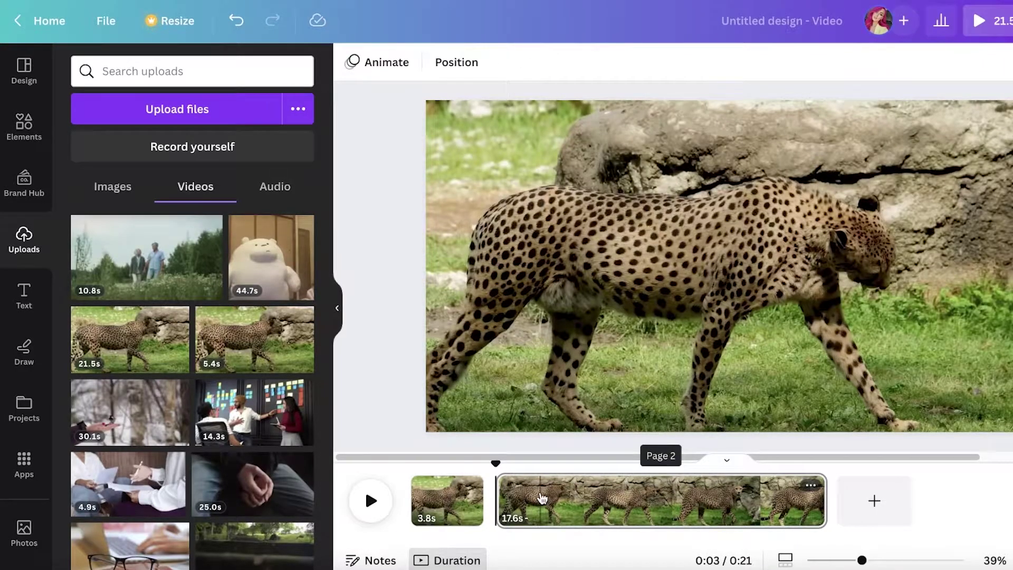
click(542, 498)
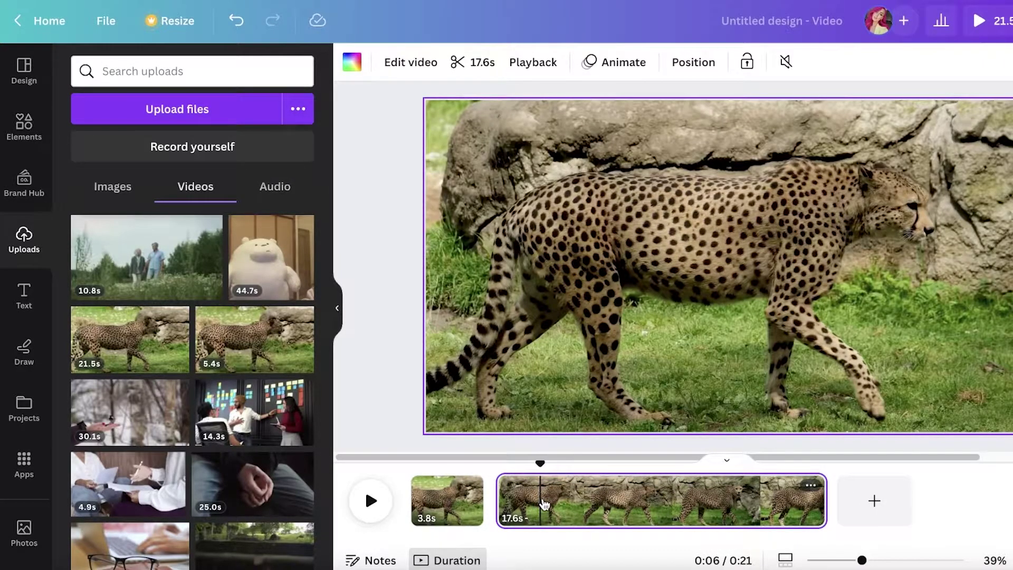
click(546, 501)
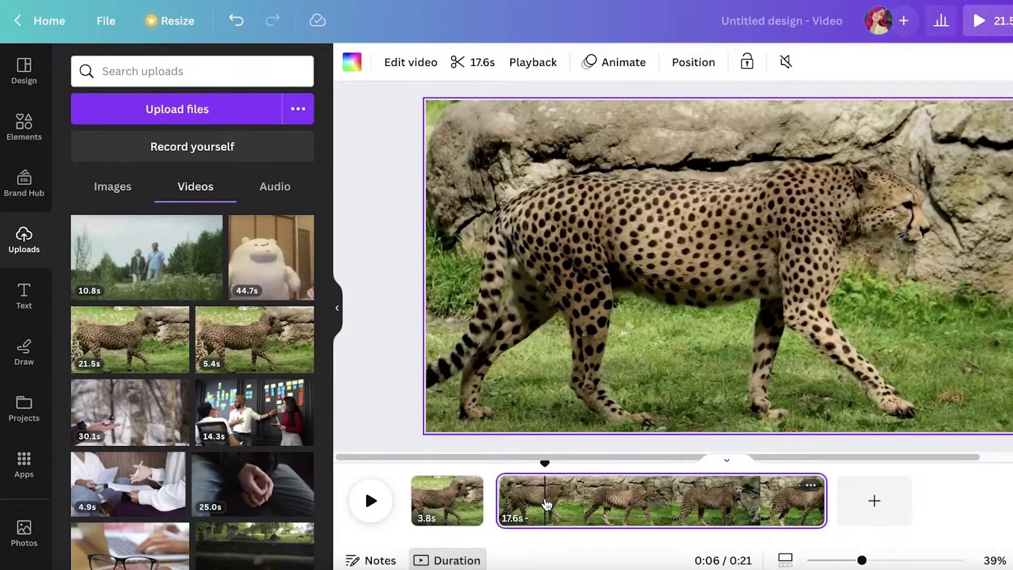
right_click(546, 504)
click(583, 438)
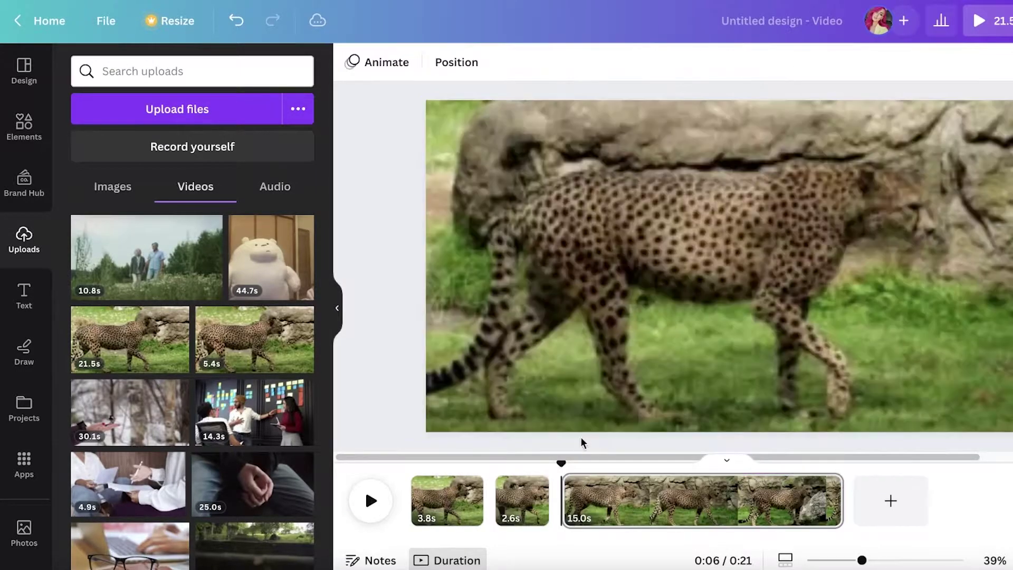
Delete the 2.6s and 3.8s pieces and scrub through the remaining 15.0s clip
click(517, 498)
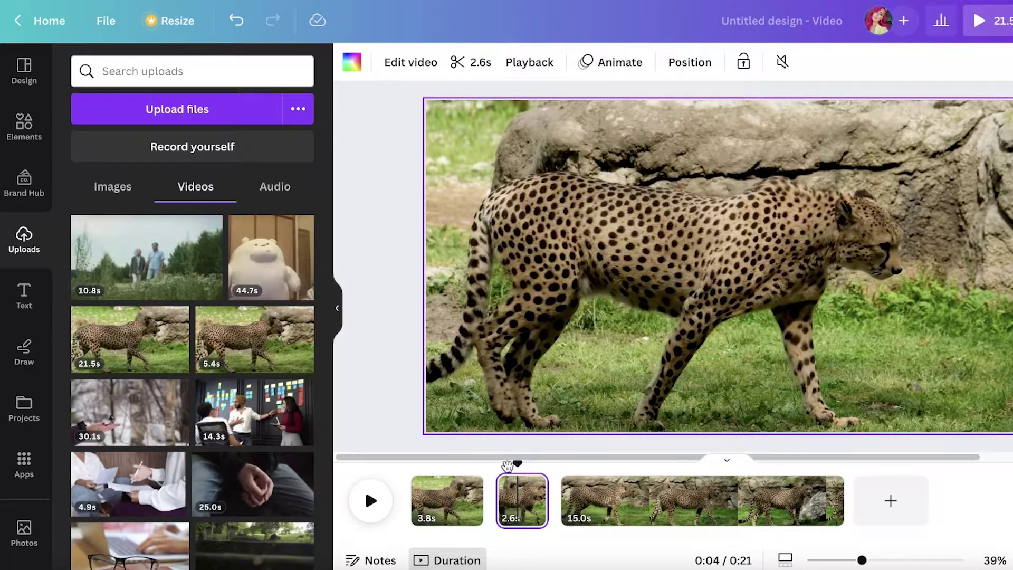
click(517, 464)
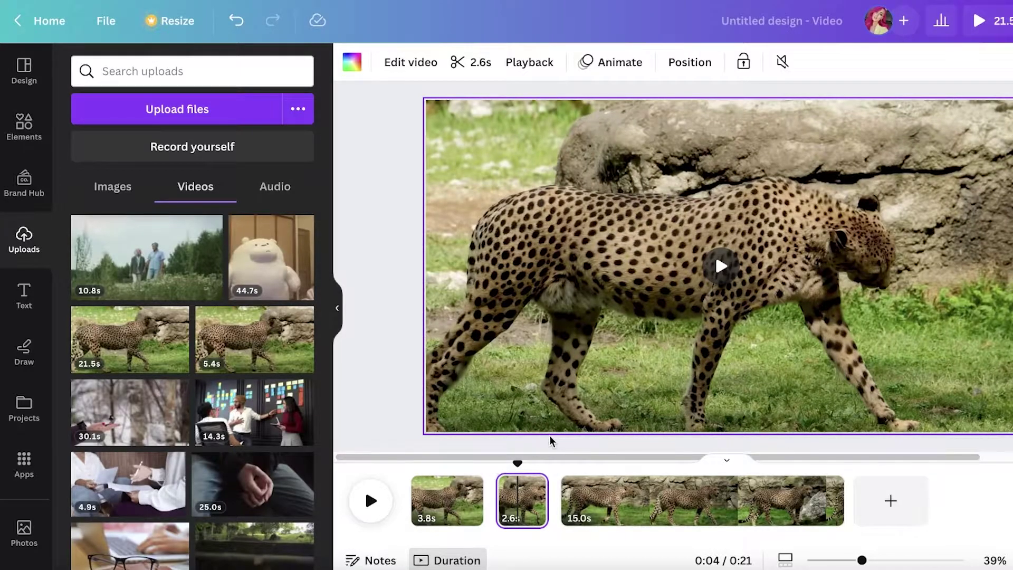
mouse_move(534, 492)
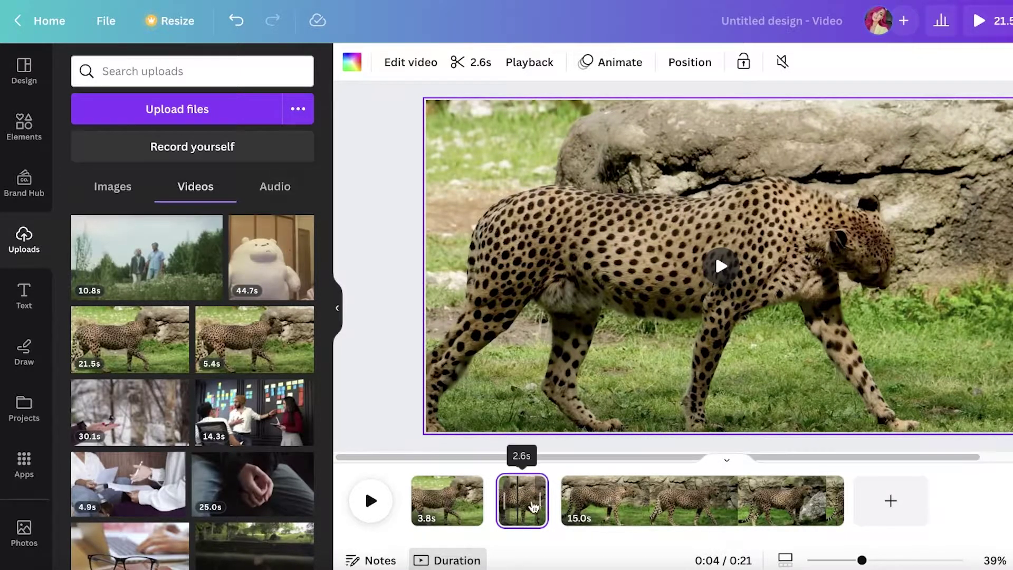
key(Delete)
click(451, 482)
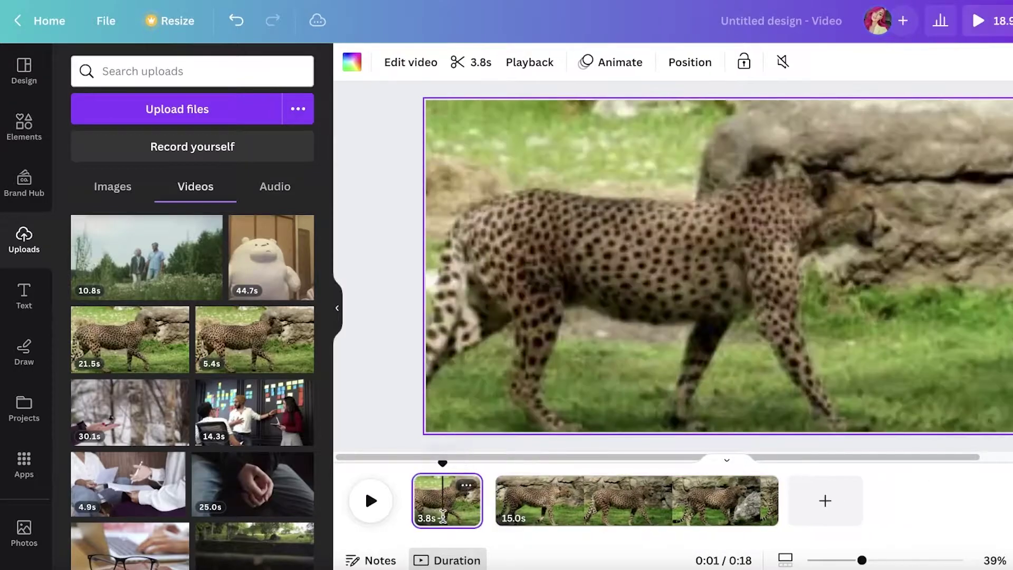
key(Delete)
drag(451, 482, 414, 459)
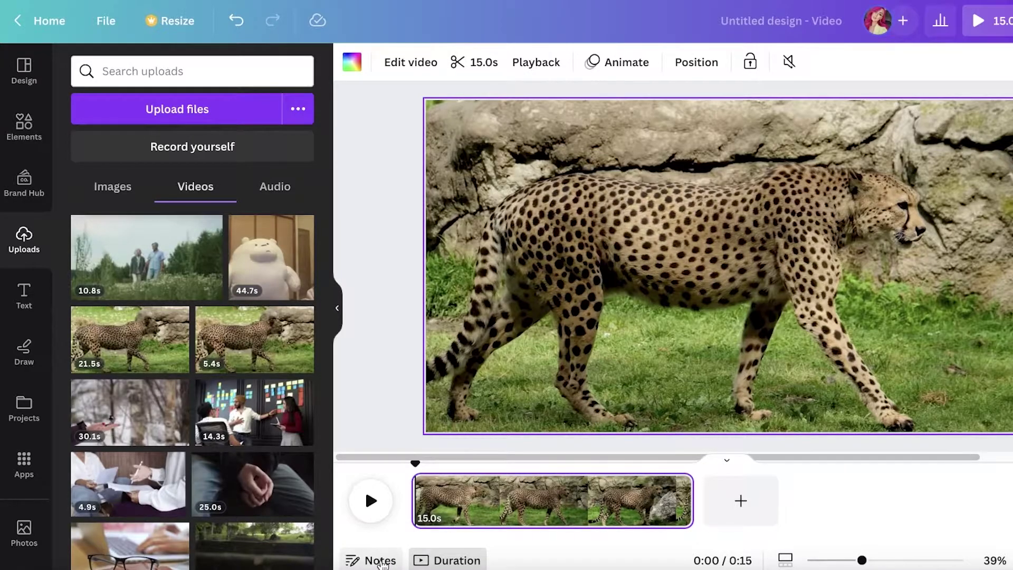
Paste 'The leopard is the animal kingdoms fastest animal.' into the page's Notes field
click(381, 561)
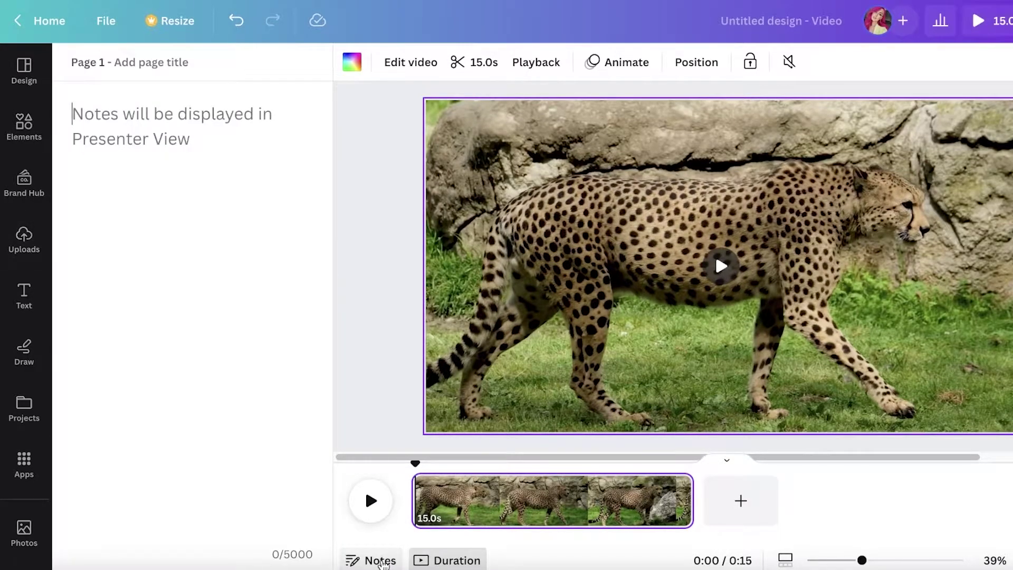
click(125, 100)
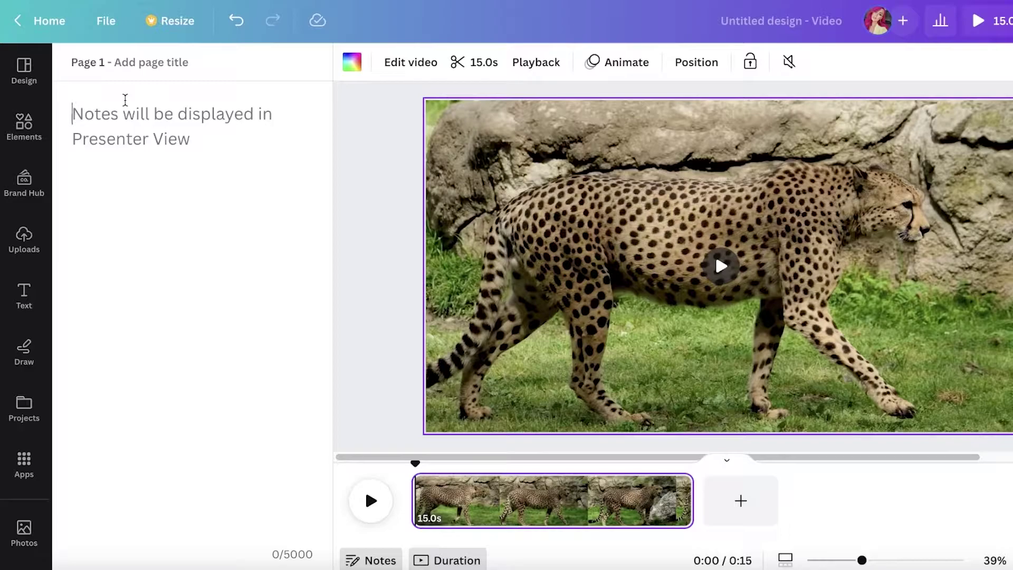
click(125, 100)
text(The leopard is the animal kingdoms fastest animal.)
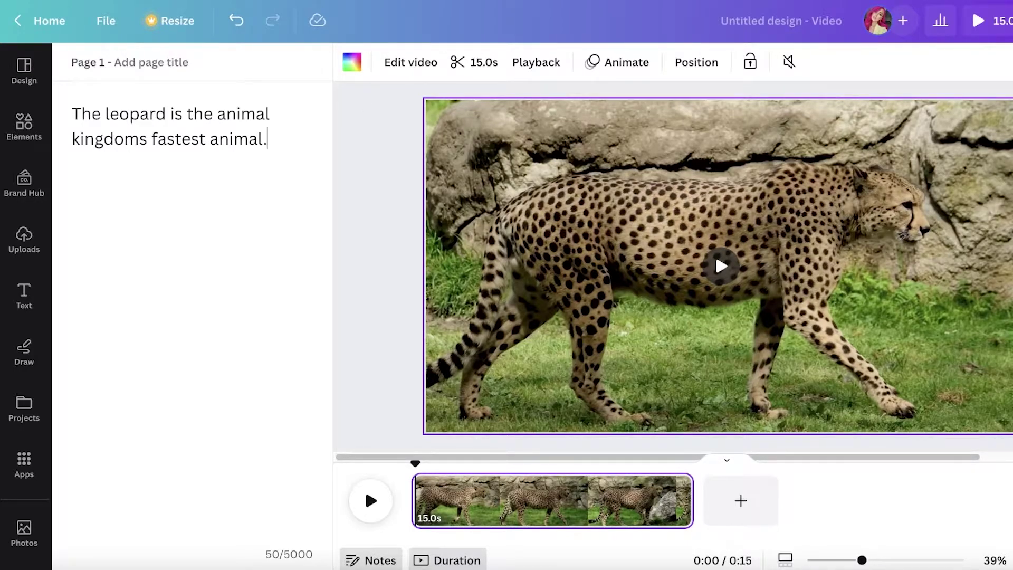
key(Escape)
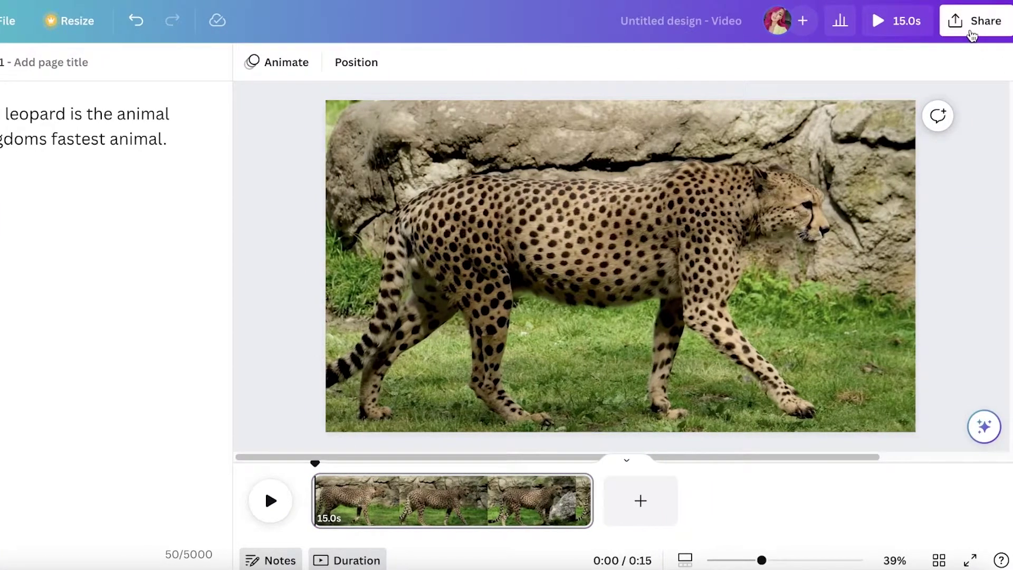
Choose Present and record from Share > More and go to the recording studio
click(972, 33)
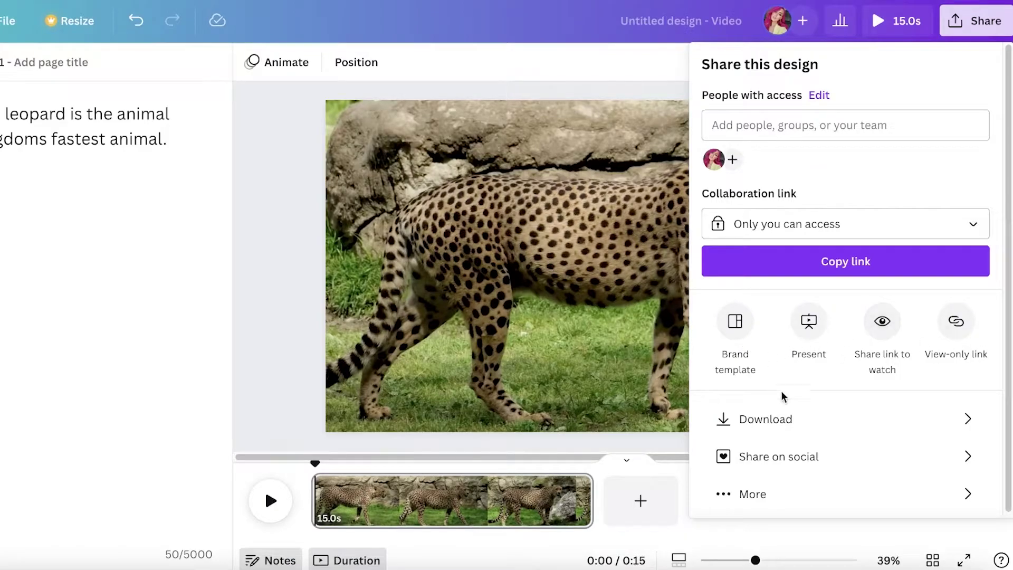
click(764, 495)
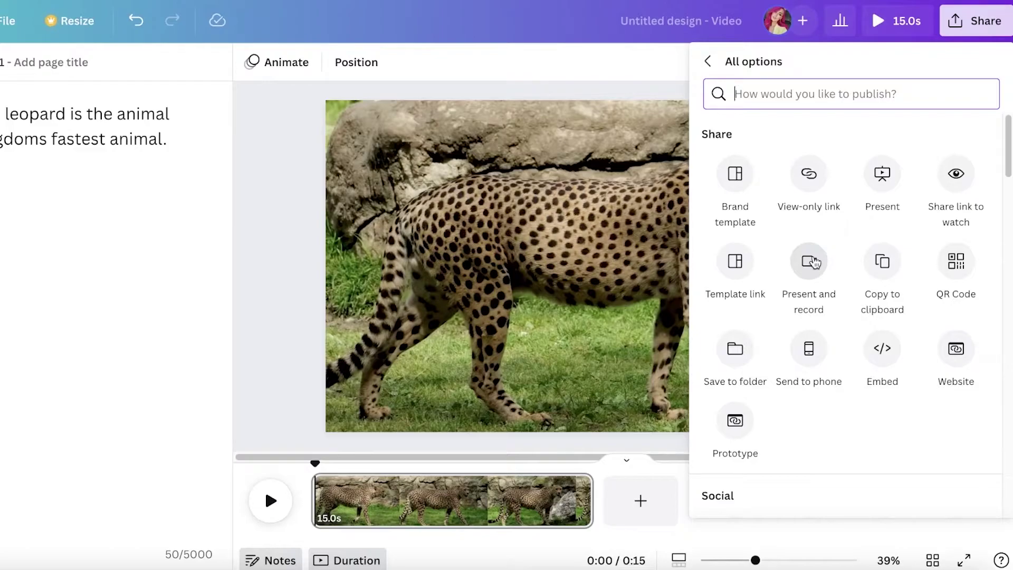
click(813, 262)
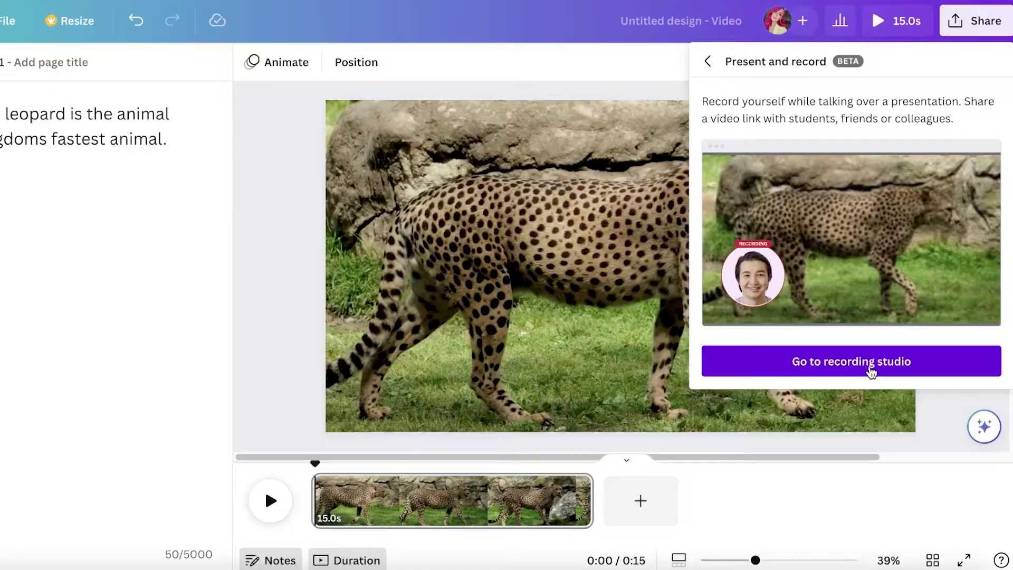
click(870, 363)
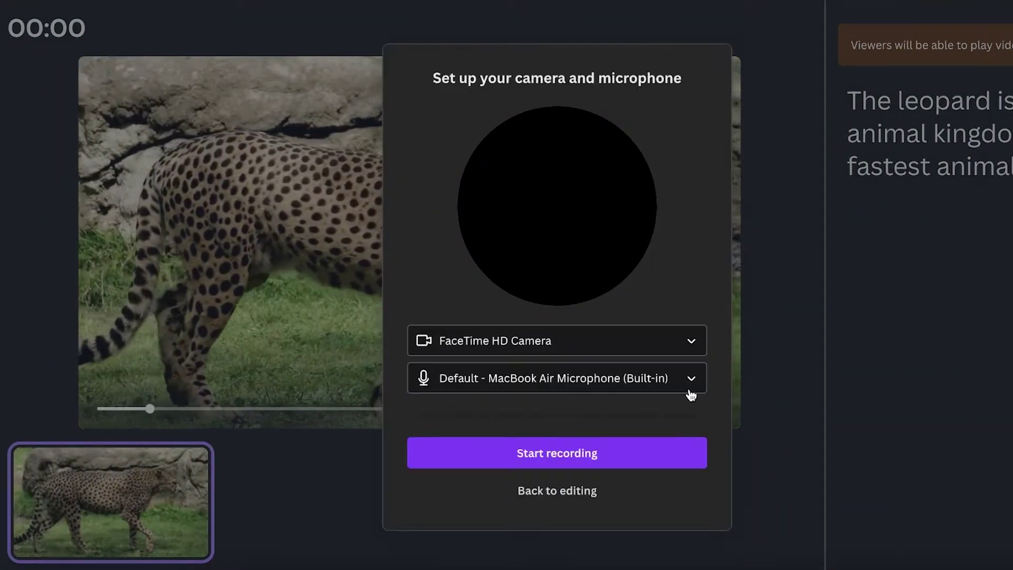
Select No camera and the USB PnP Audio Device microphone, then start recording
click(477, 341)
click(484, 368)
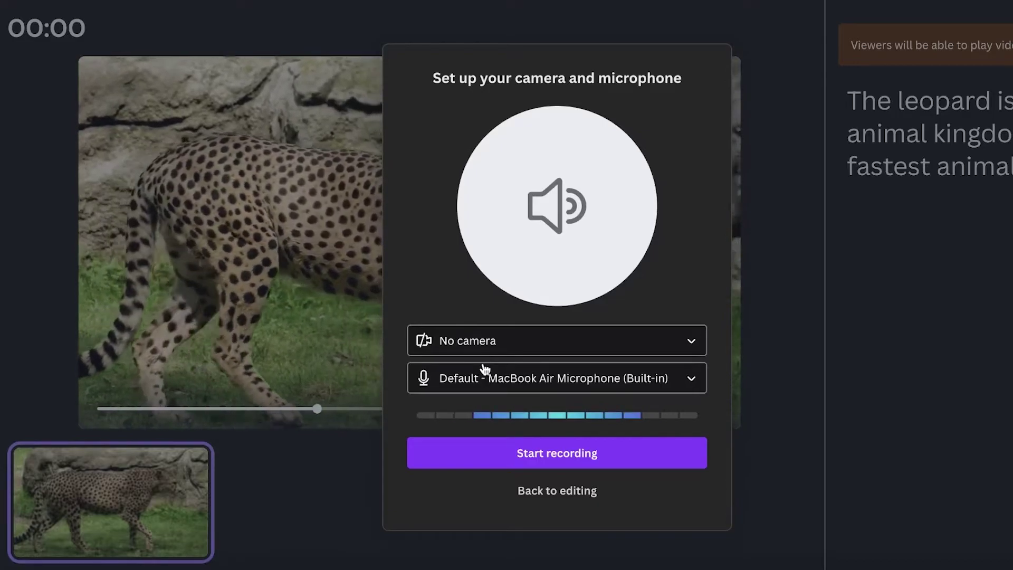
click(511, 389)
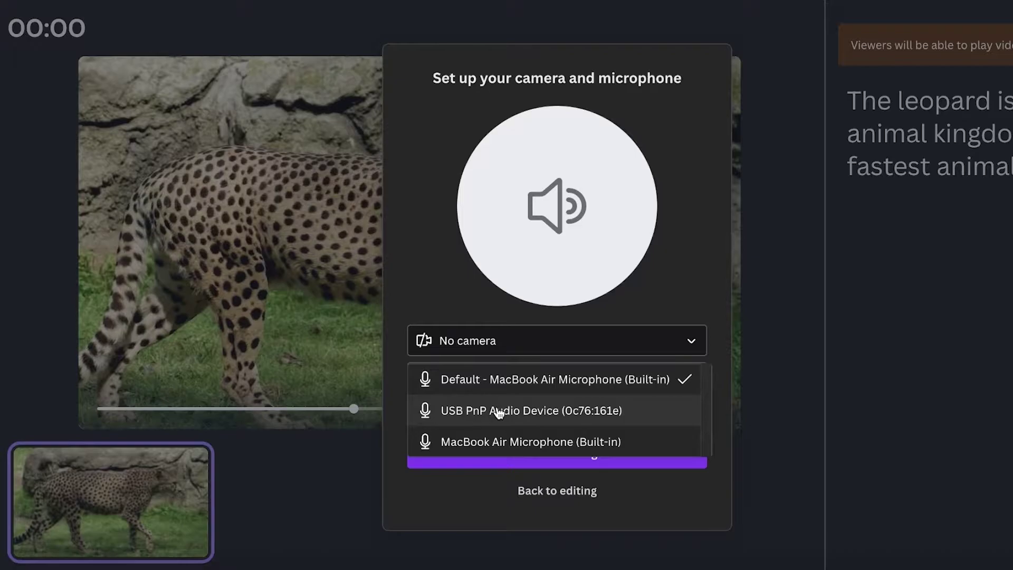
click(498, 412)
click(501, 390)
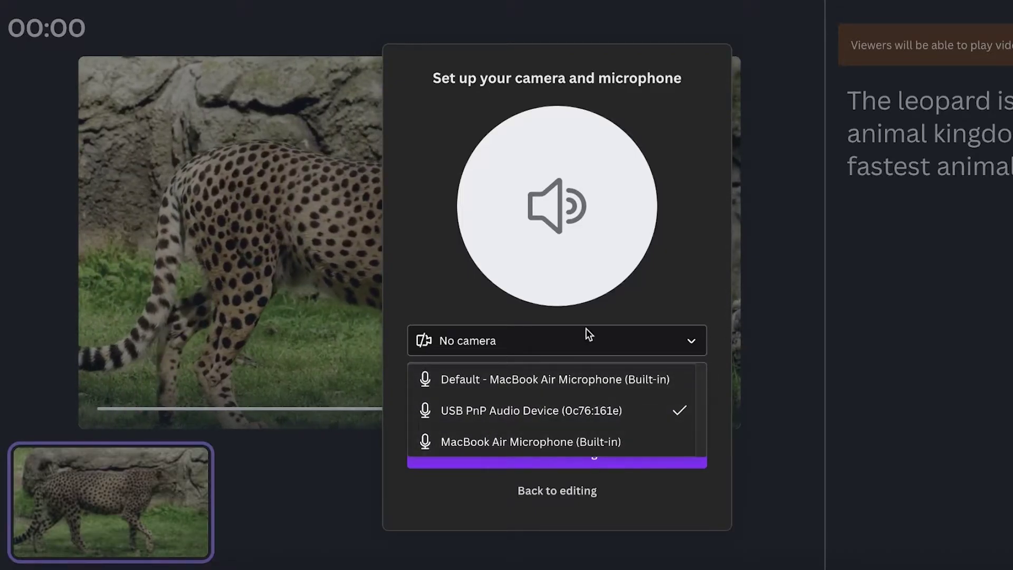
click(482, 416)
click(493, 382)
click(491, 407)
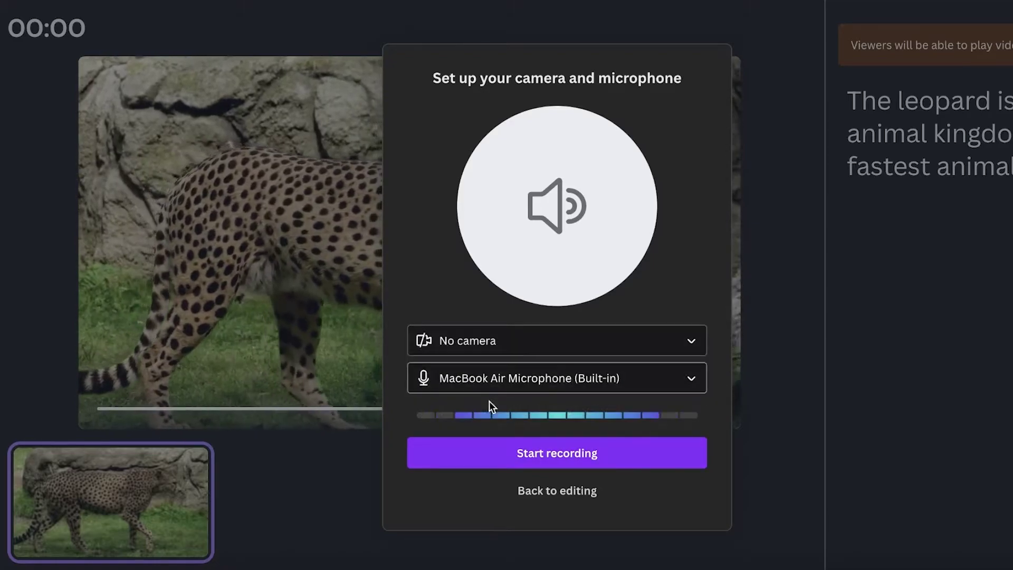
click(494, 382)
click(501, 349)
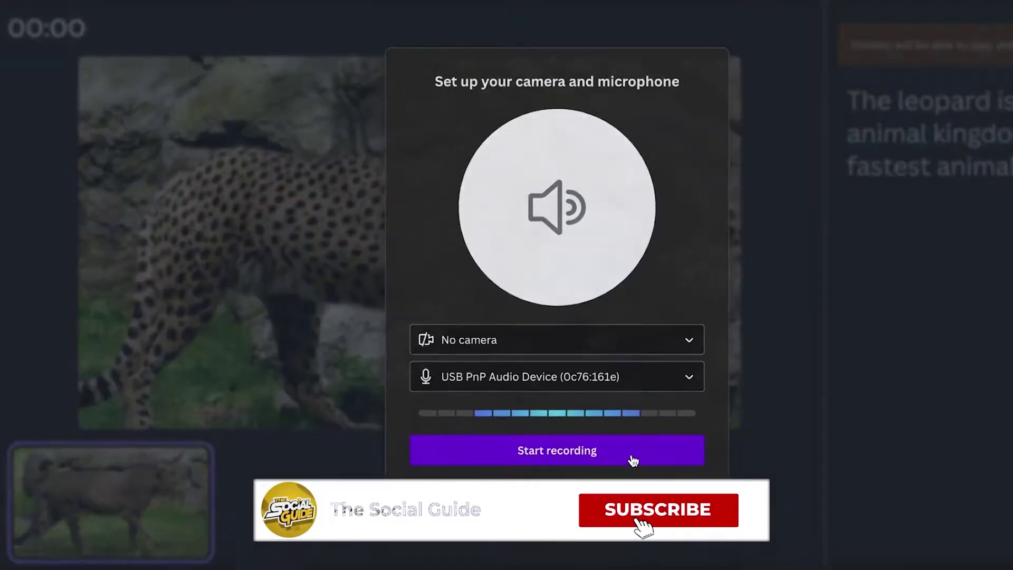
click(633, 458)
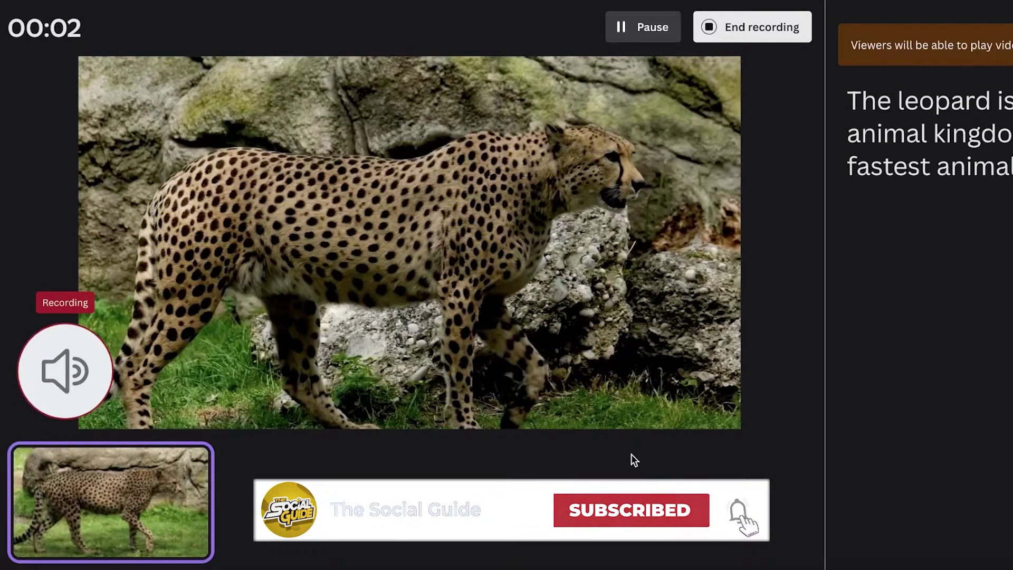
Play the cheetah video during the voiceover recording, then end the 00:19 recording
mouse_move(510, 315)
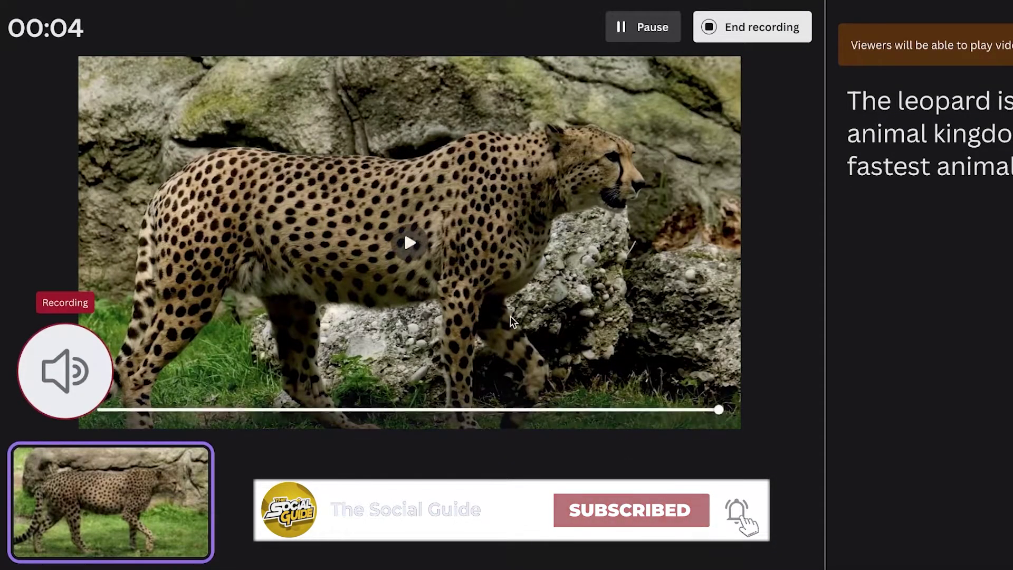
click(433, 242)
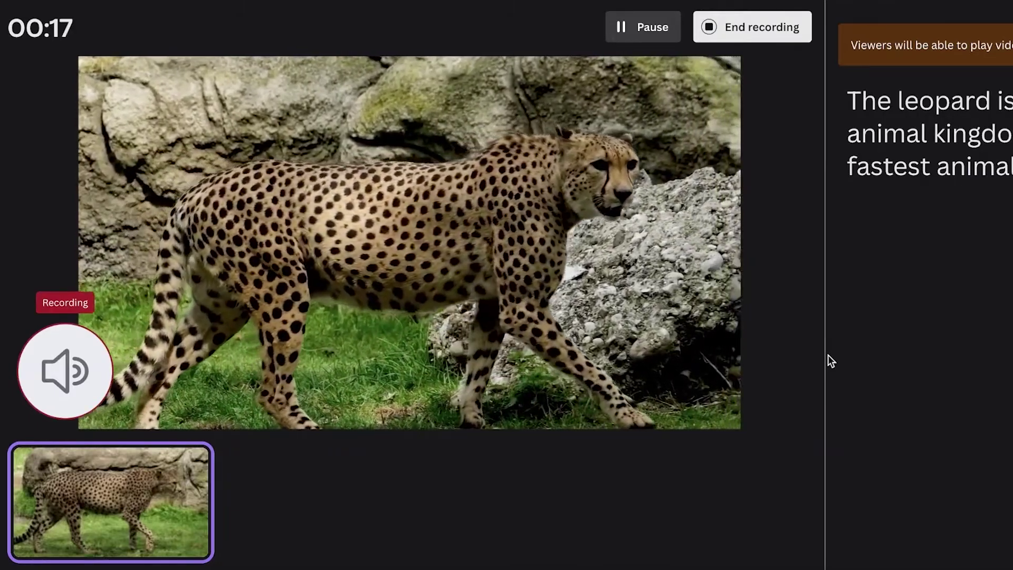
click(774, 18)
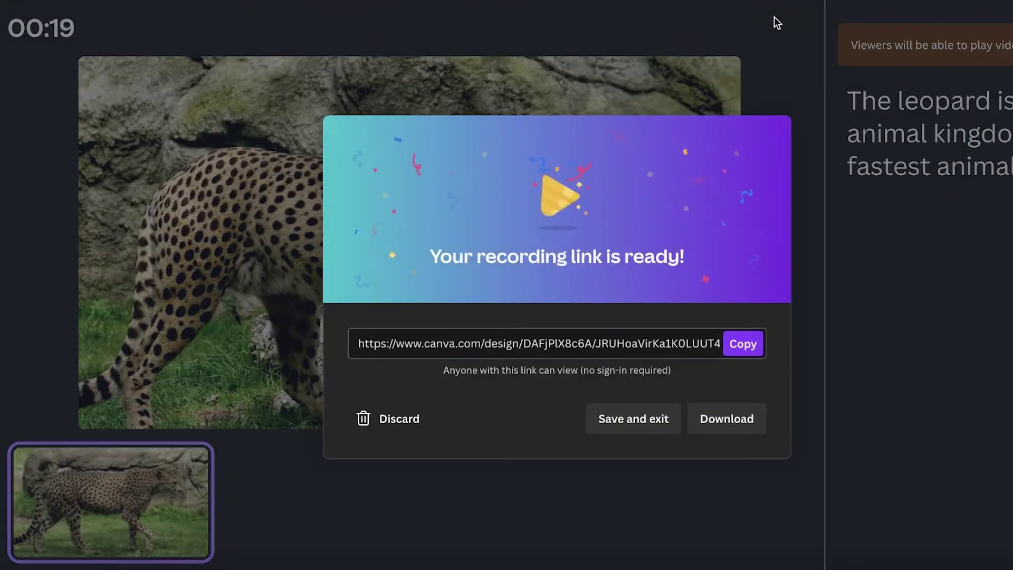
Save and exit the recording, then close the sharing options
click(610, 428)
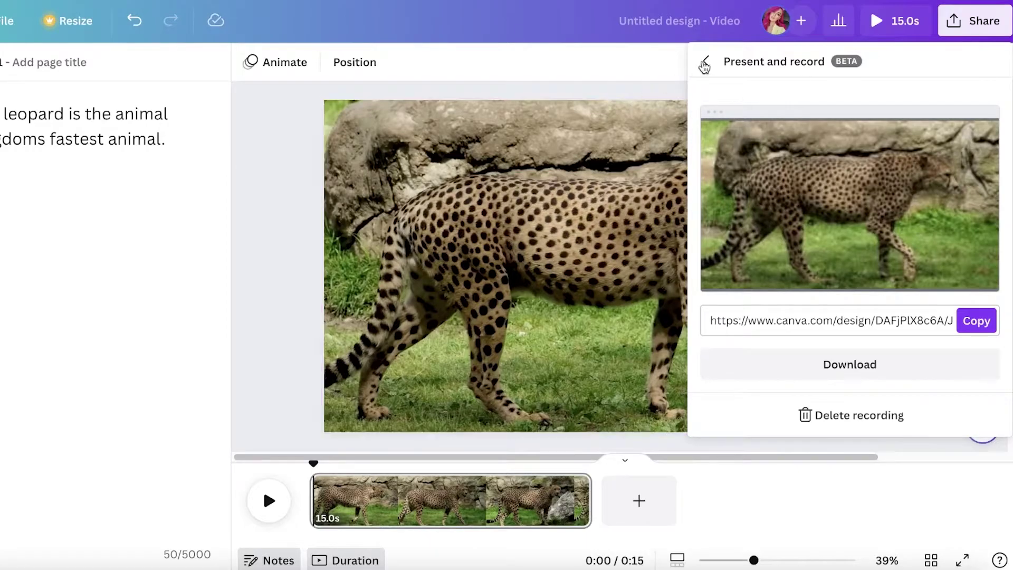
click(705, 61)
click(649, 72)
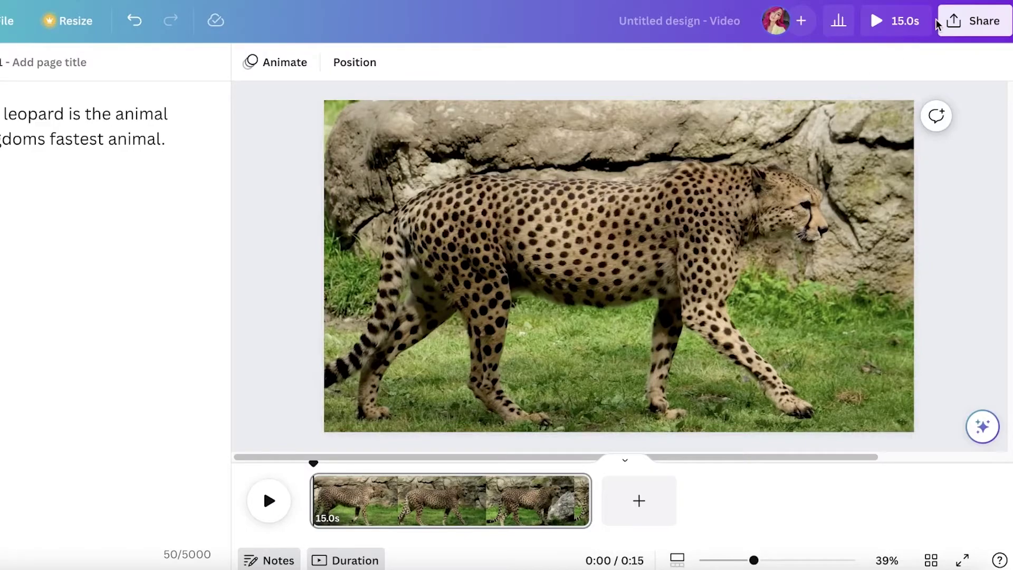
Reopen Share to view the saved Present and record recording, then close it
click(973, 21)
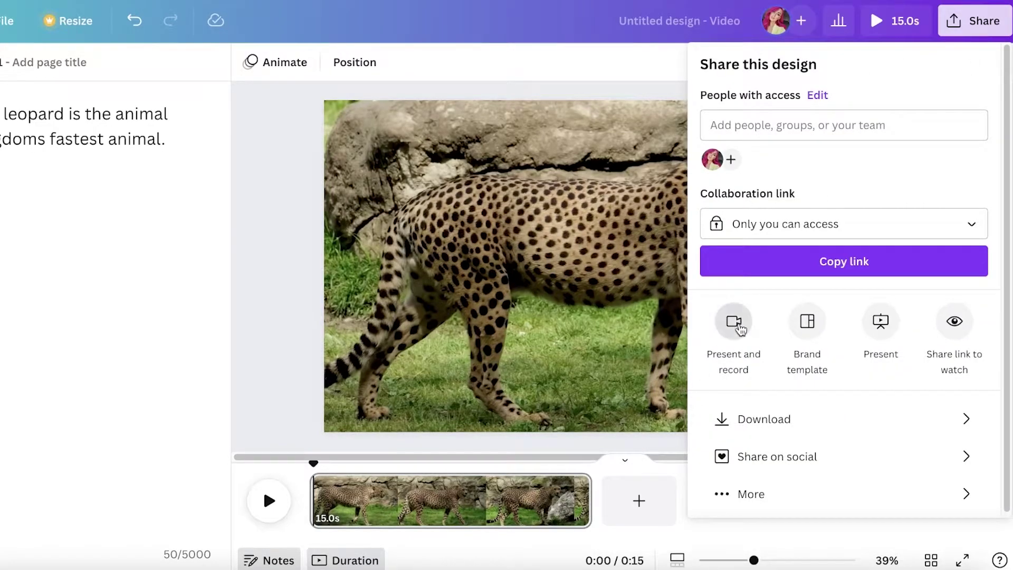
click(734, 323)
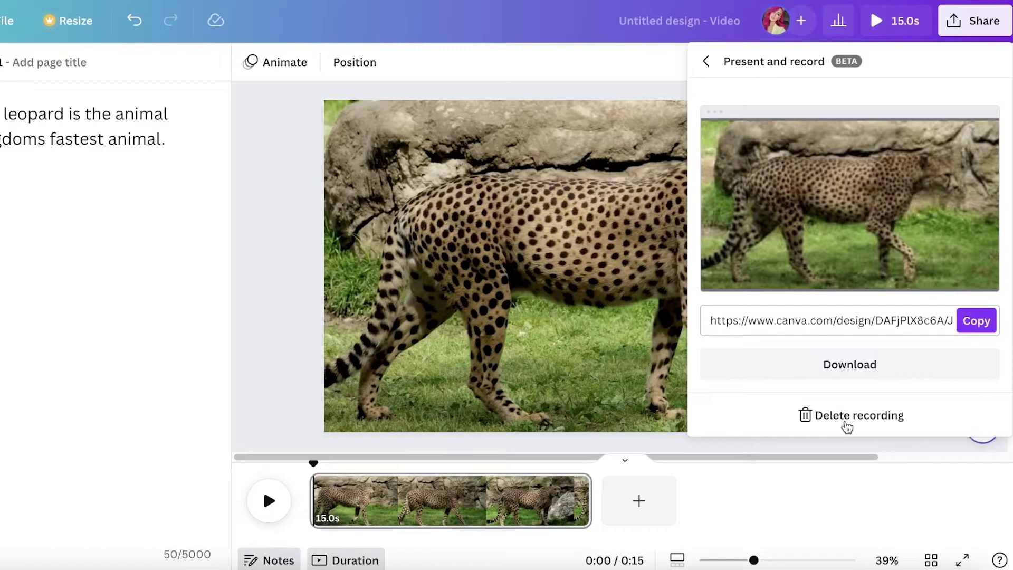
click(267, 269)
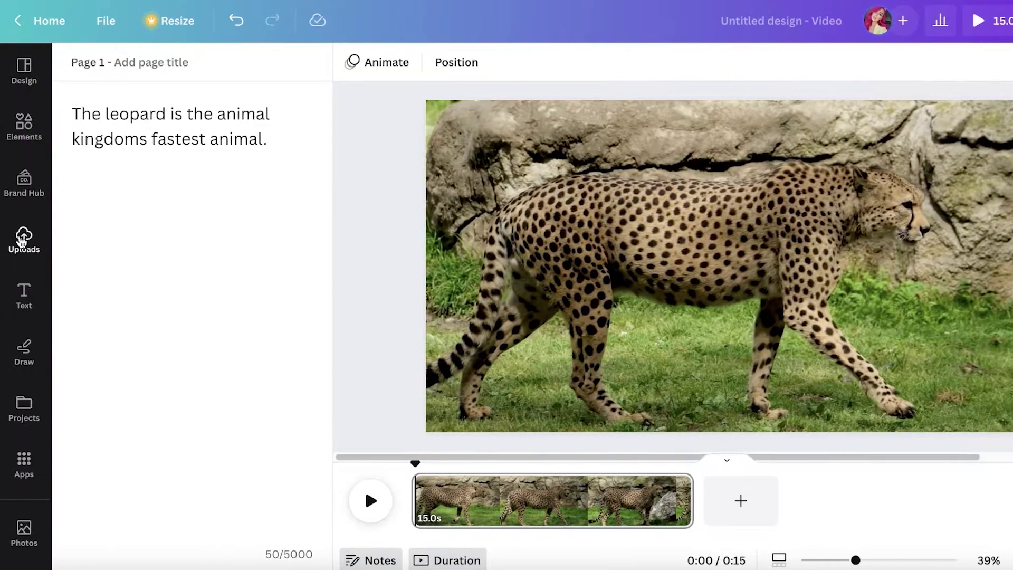
Add the new voiceover recording from the uploaded audio to the timeline
click(24, 236)
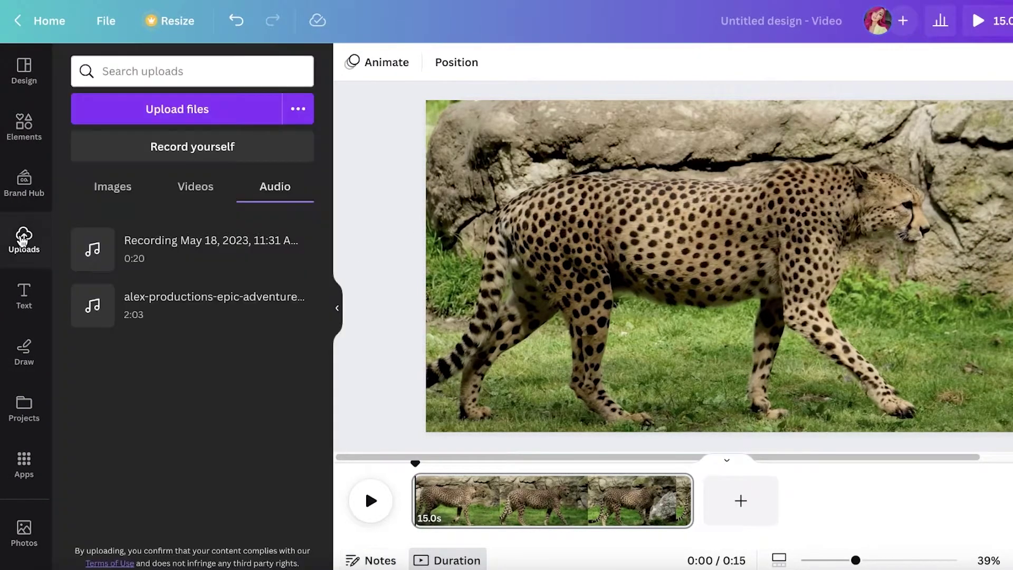
mouse_move(160, 238)
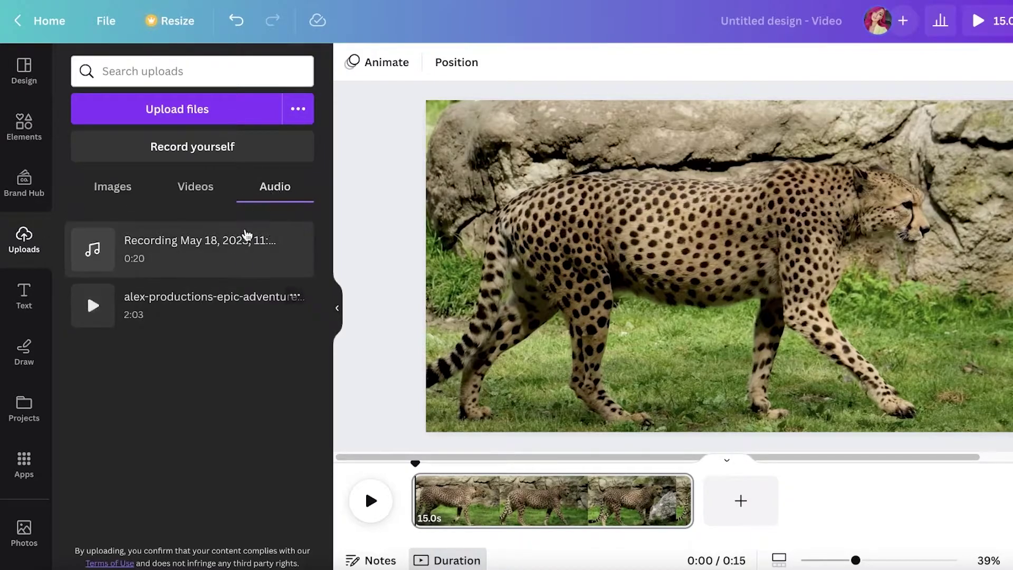
mouse_move(207, 253)
click(148, 247)
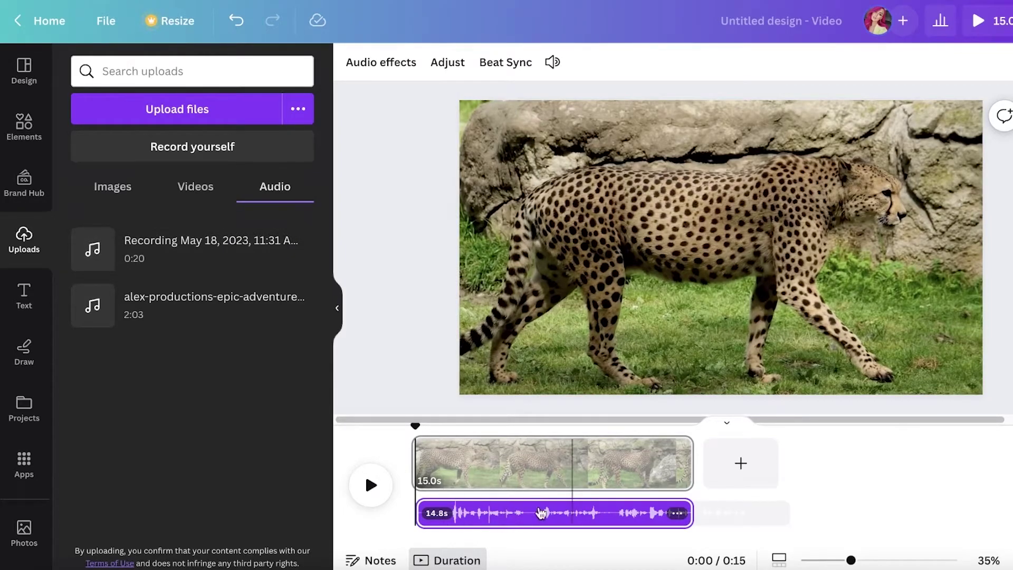
Preview the video with its voiceover, then rewind the playhead to 0:00
click(376, 491)
key(XF86AudioRaiseVolume)
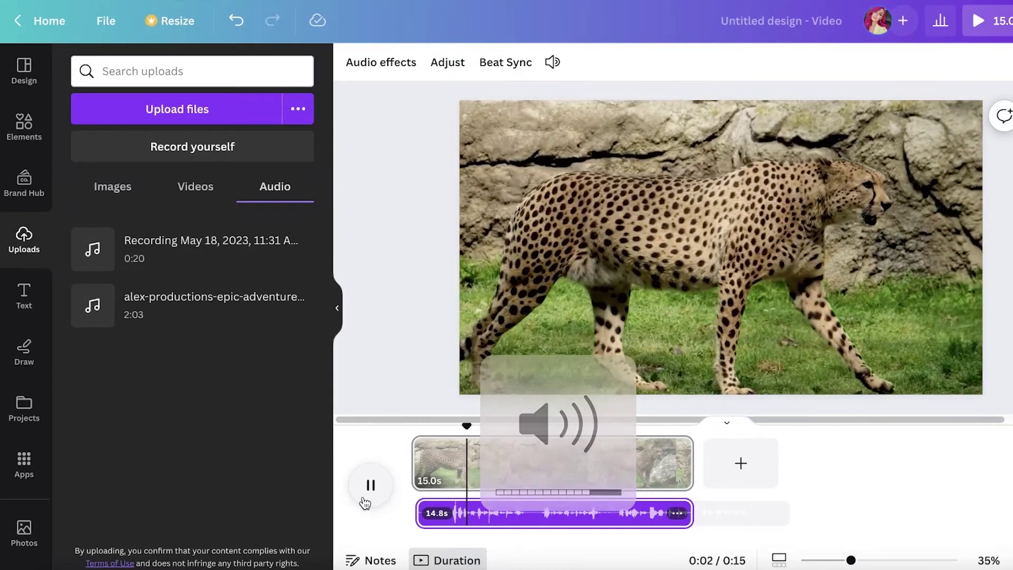
click(365, 500)
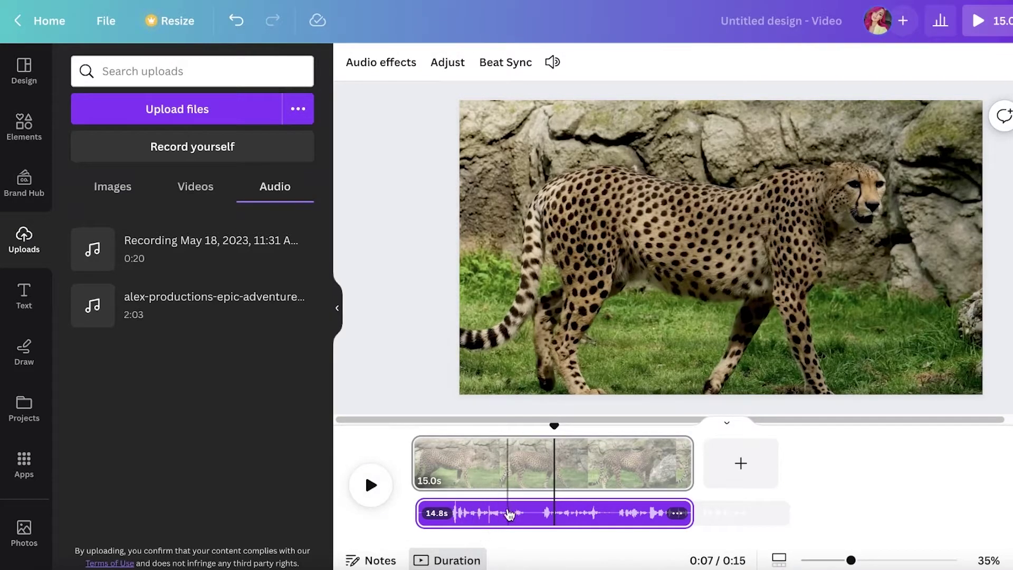
drag(557, 428, 412, 426)
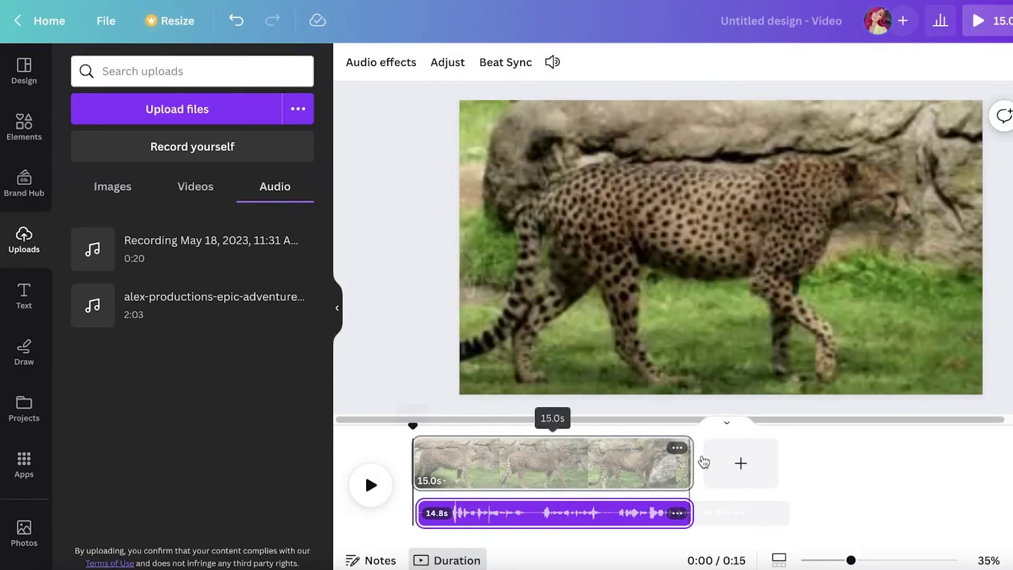
Shift the voiceover waveform about 1.1s earlier inside its audio clip
click(689, 460)
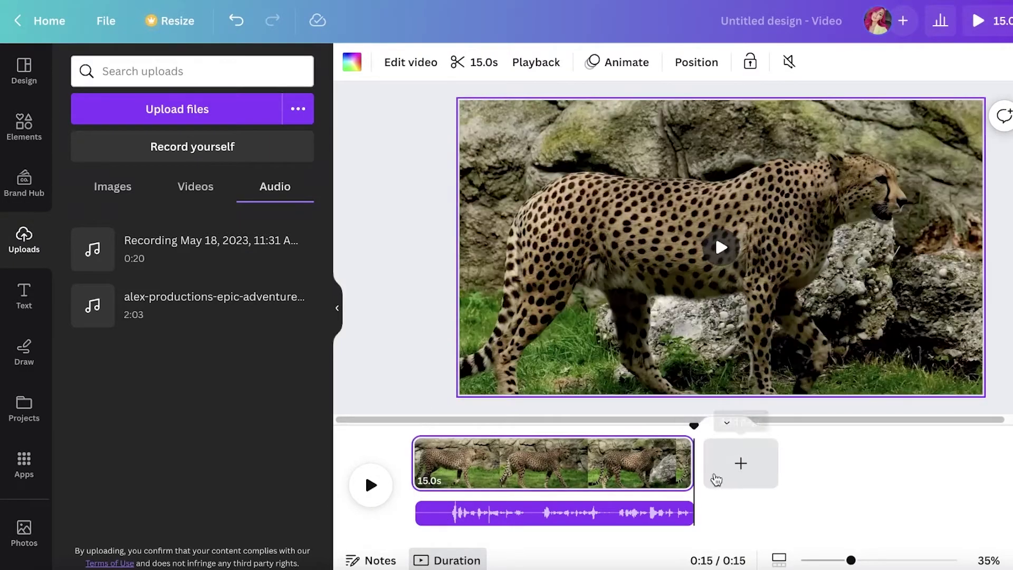
click(645, 514)
mouse_move(440, 516)
mouse_down()
mouse_move(421, 517)
mouse_move(463, 513)
mouse_move(379, 506)
mouse_move(489, 503)
mouse_move(444, 509)
mouse_up()
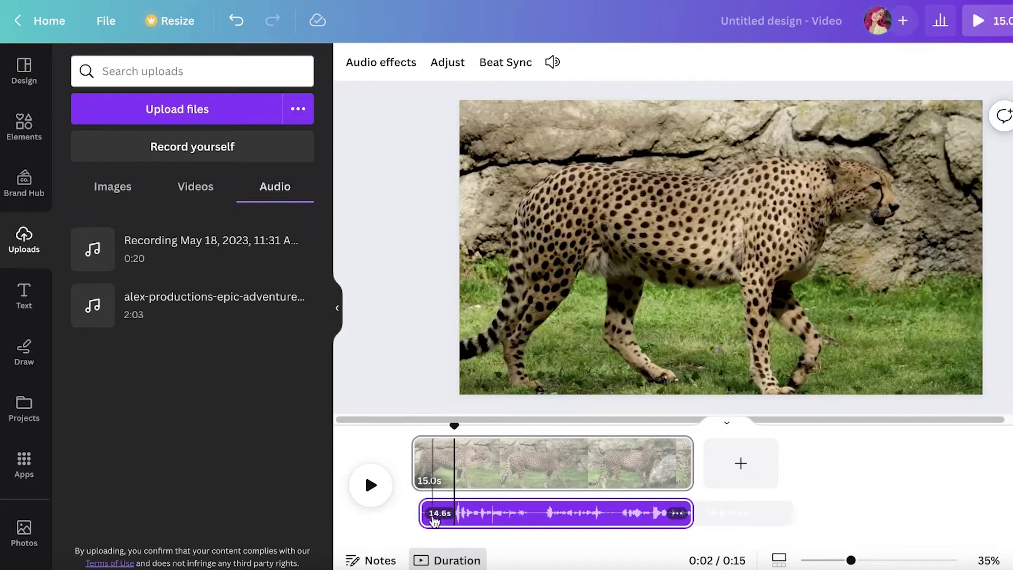
Split the voiceover with Split audio and delete its short opening piece
right_click(431, 514)
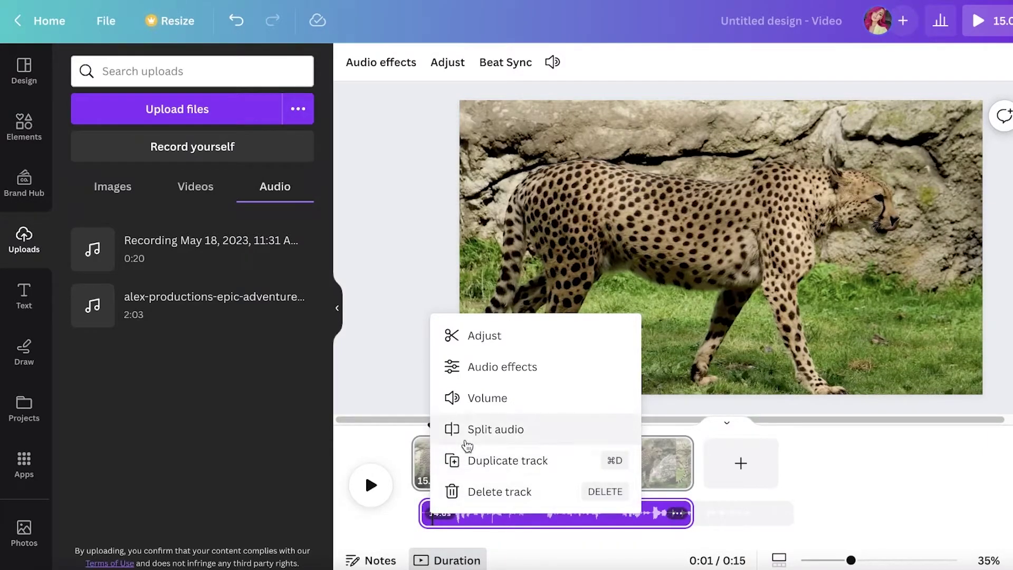
click(464, 431)
right_click(445, 513)
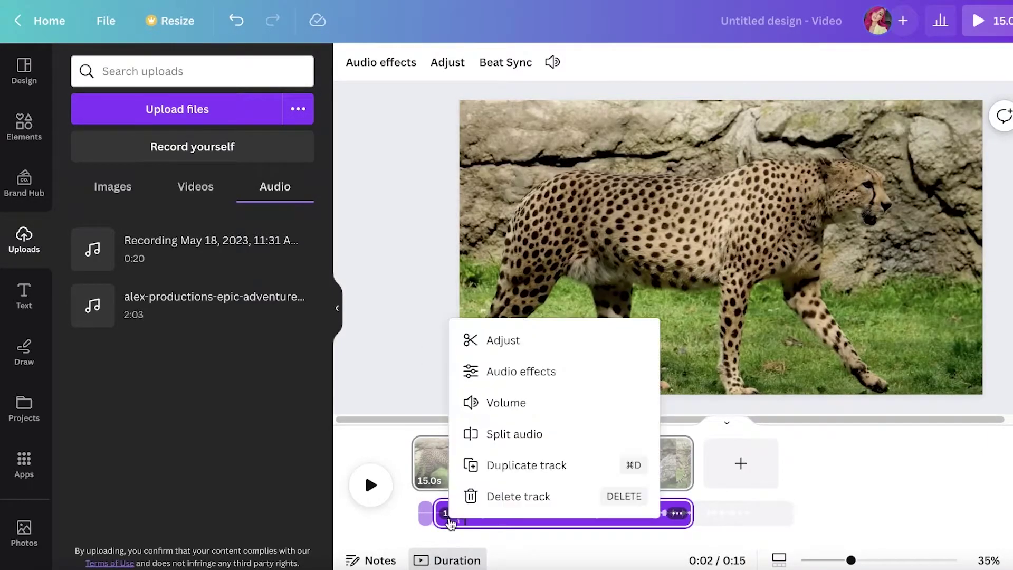
click(493, 434)
click(427, 512)
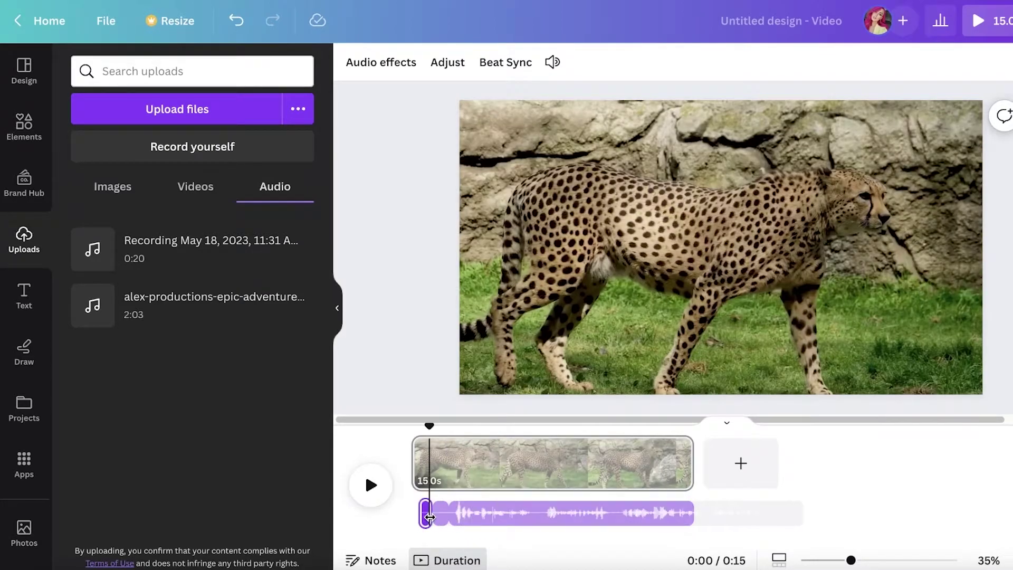
click(465, 463)
click(441, 511)
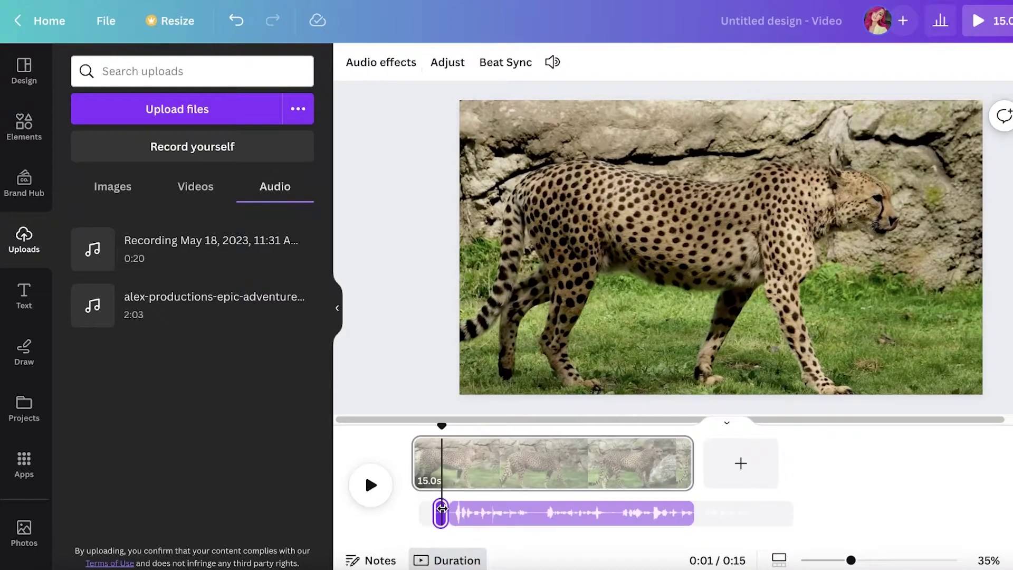
key(Delete)
Align the remaining voiceover with the video's start and stretch it to 15.0s
click(453, 510)
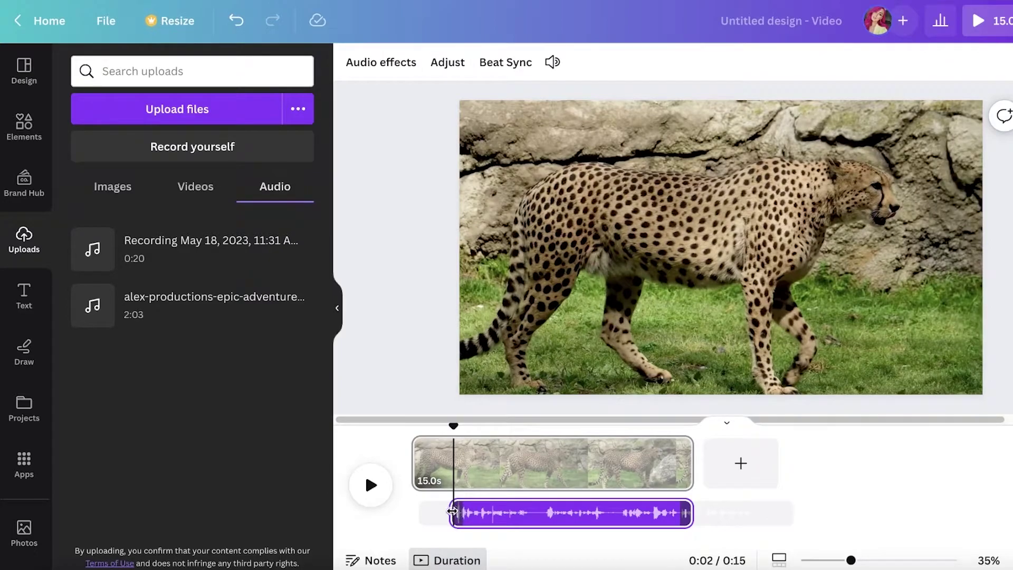
drag(482, 515, 449, 513)
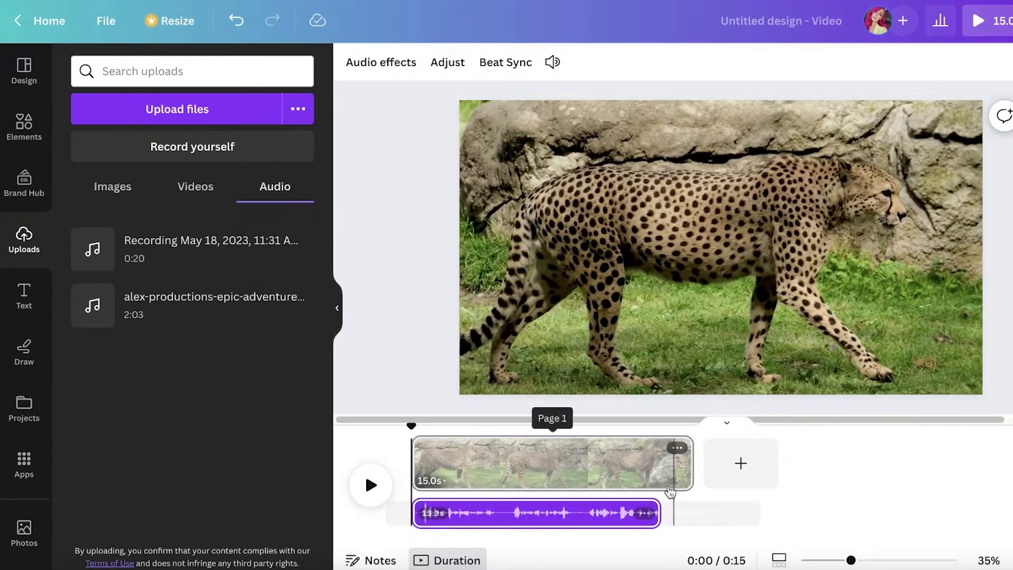
drag(662, 511, 694, 514)
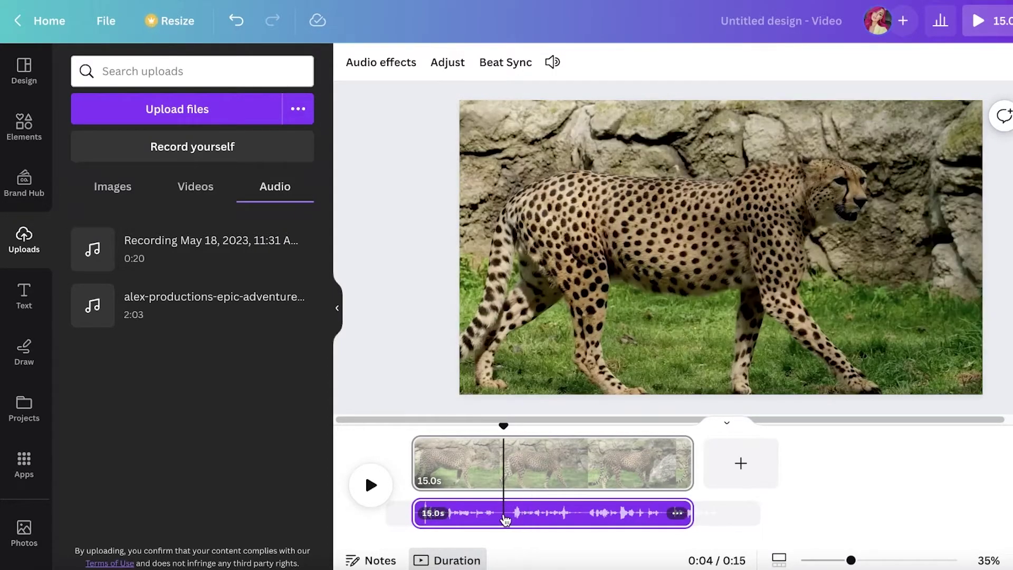
click(498, 514)
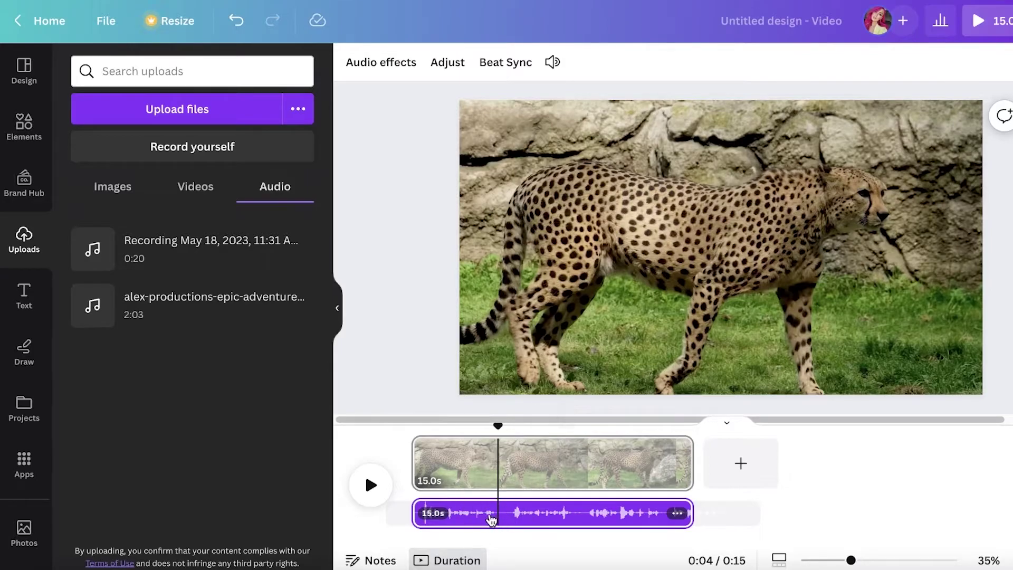
Split the voiceover at about 0:04 and trim the right piece's start, leaving a gap
right_click(495, 518)
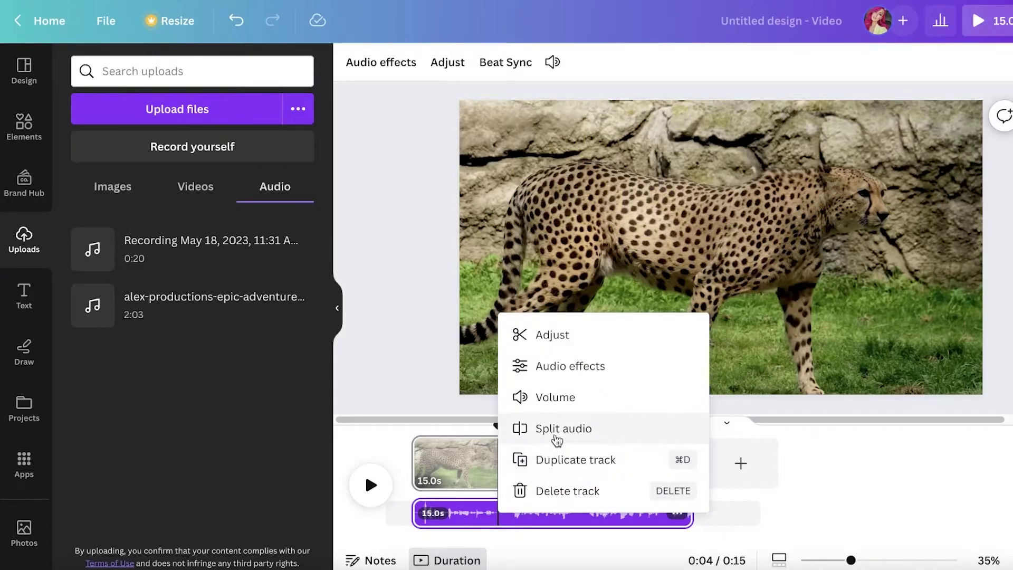
click(559, 428)
click(510, 515)
right_click(509, 516)
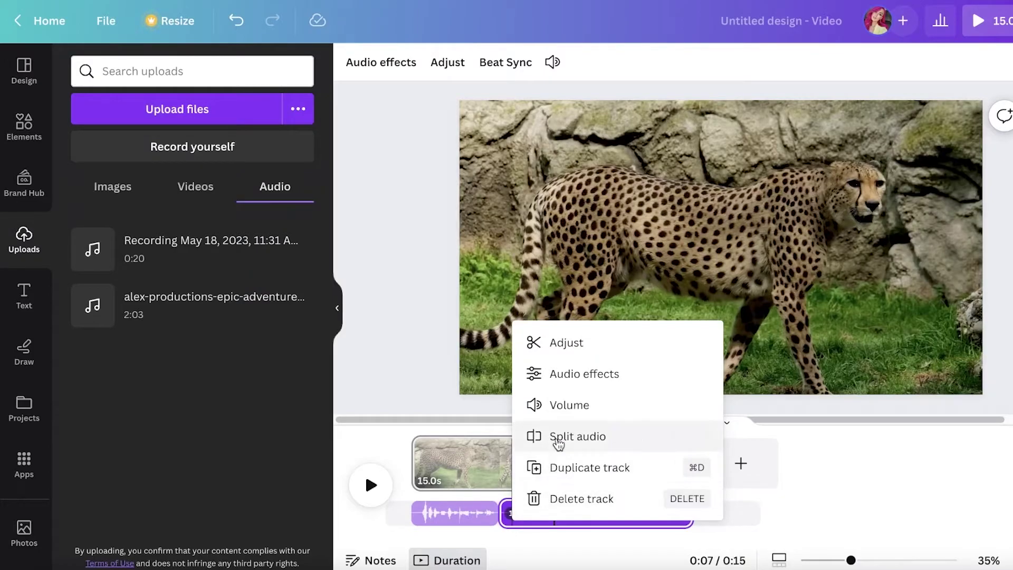
click(558, 436)
drag(554, 515, 500, 515)
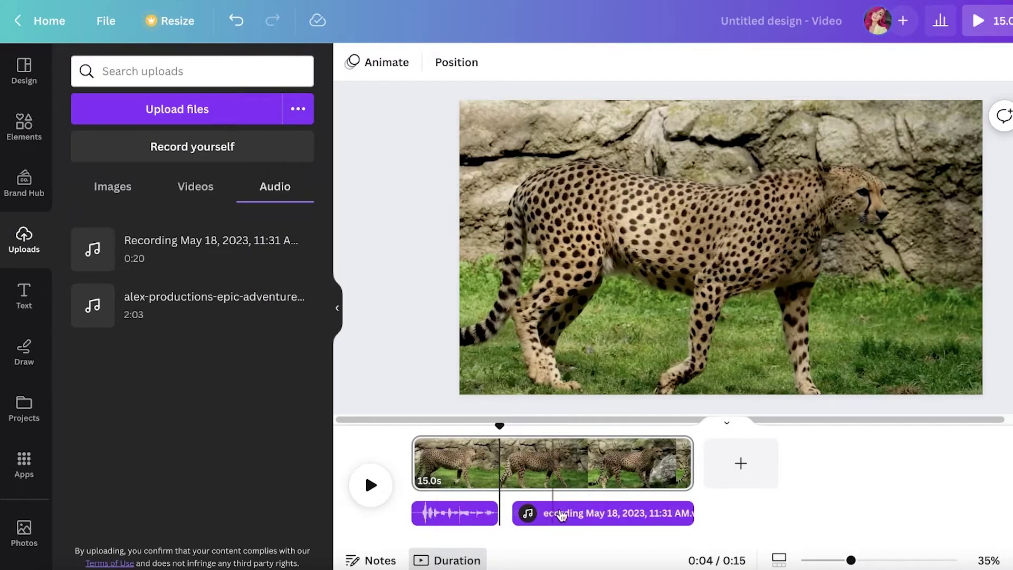
Select the roughly 9.7s right-hand piece and show its full recording for trimming
drag(499, 426, 427, 430)
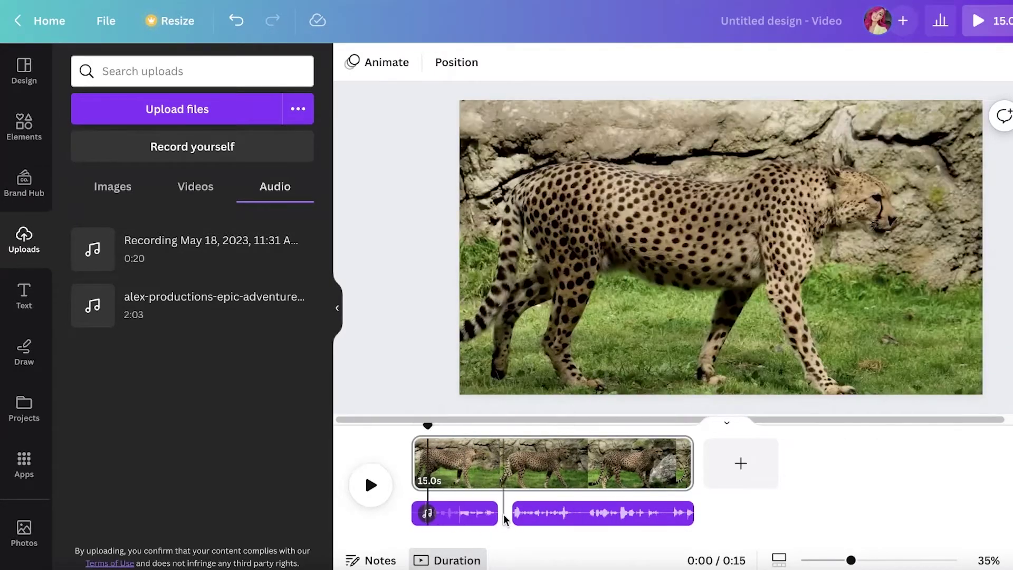
click(532, 509)
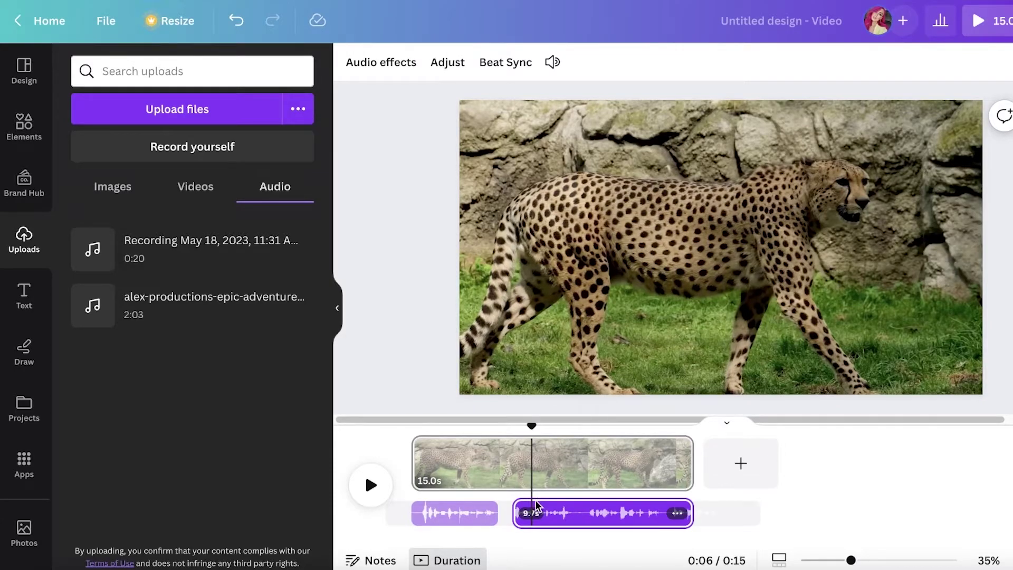
click(451, 62)
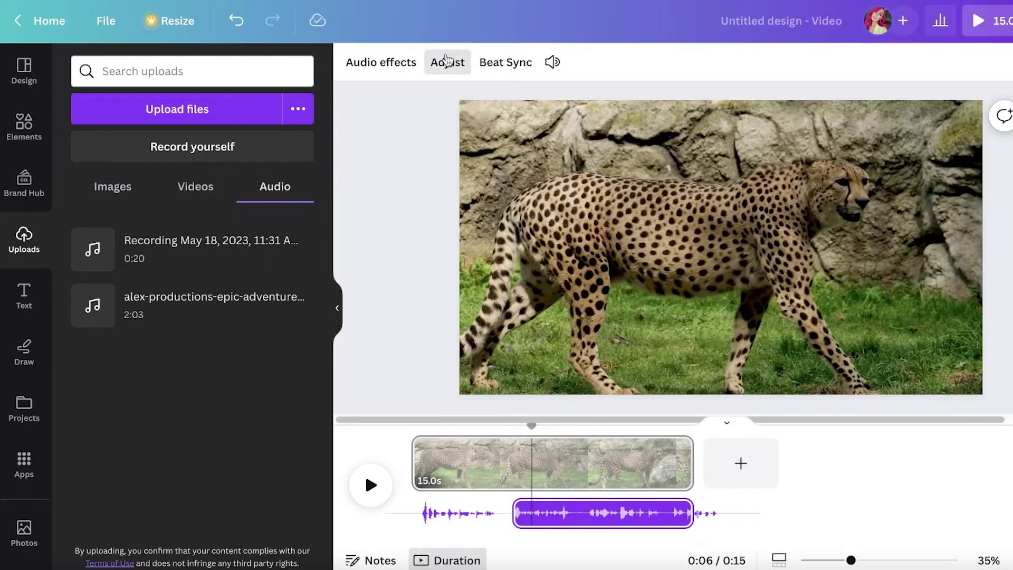
click(446, 61)
click(404, 70)
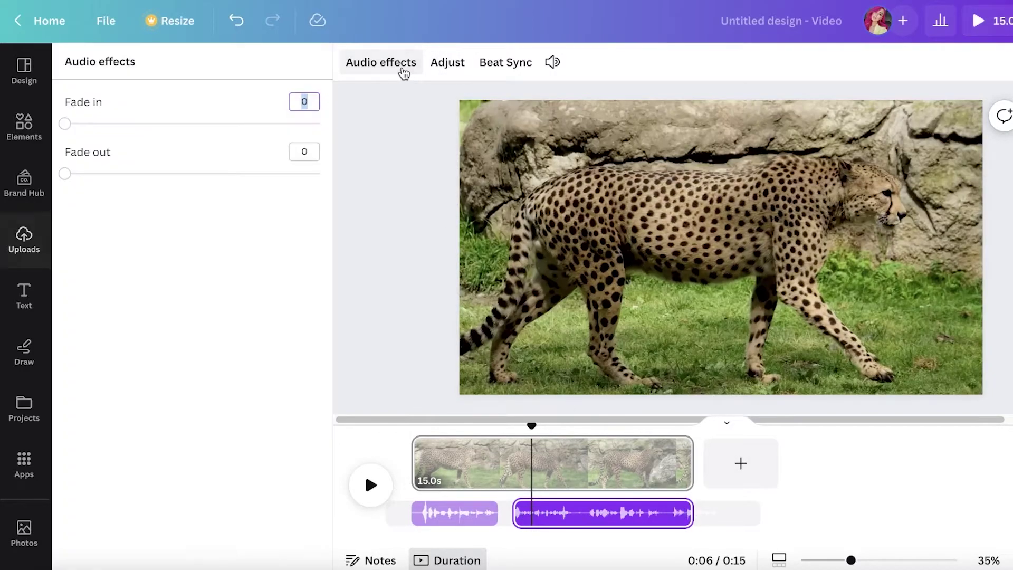
click(455, 63)
click(514, 62)
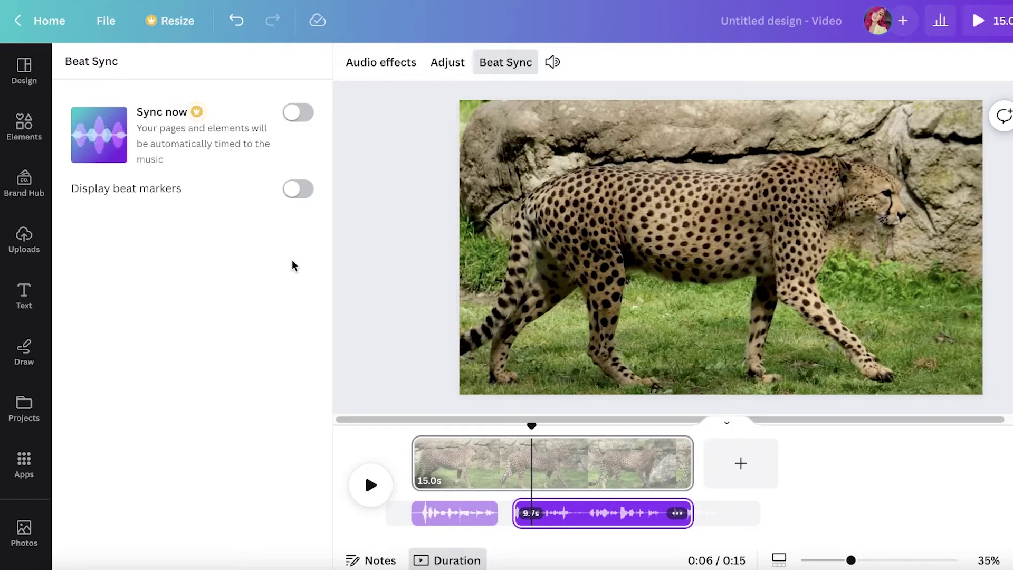
click(391, 280)
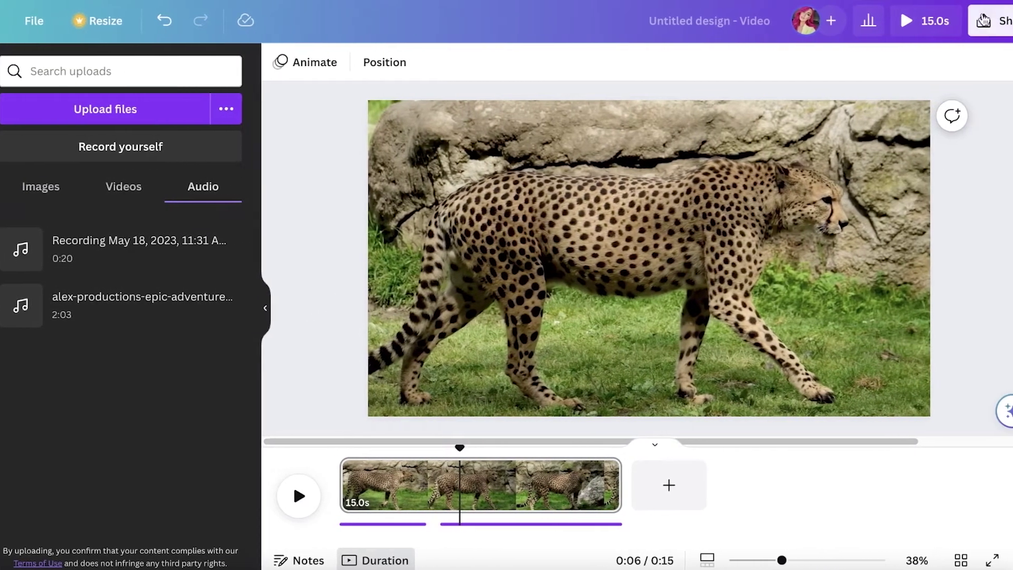
Delete the earlier Present and record recording and return to the recording studio
click(982, 21)
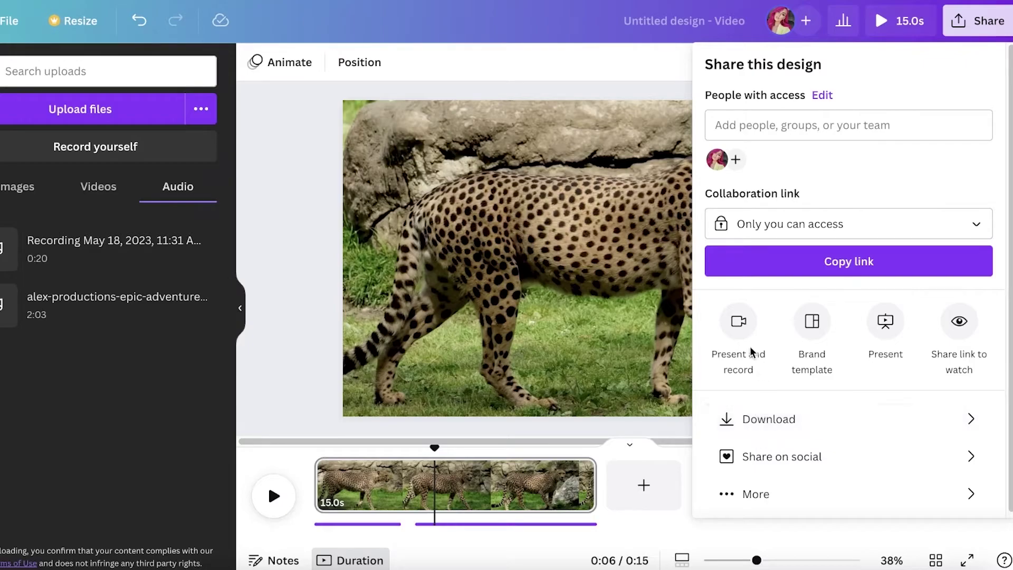
click(738, 326)
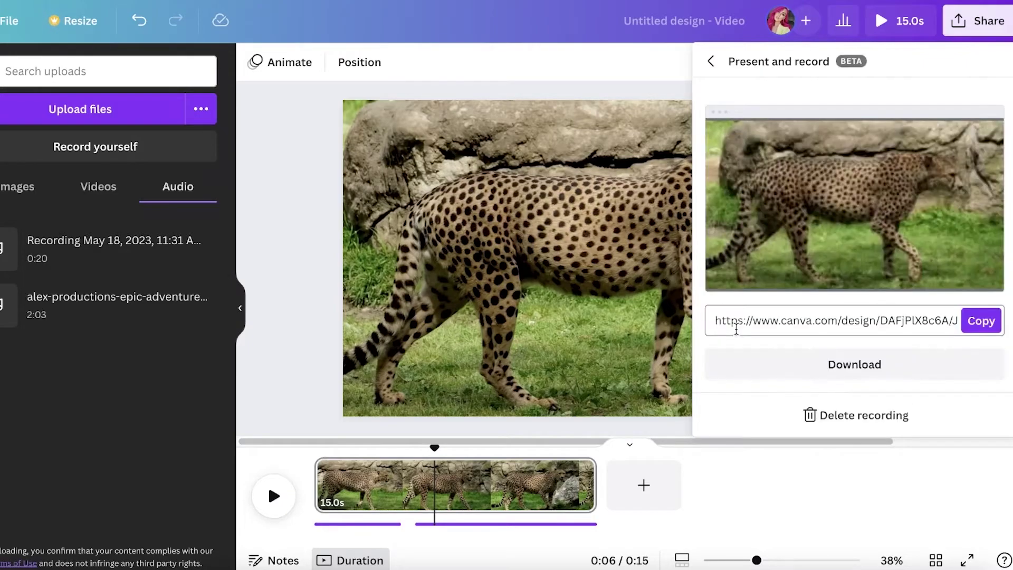
click(821, 416)
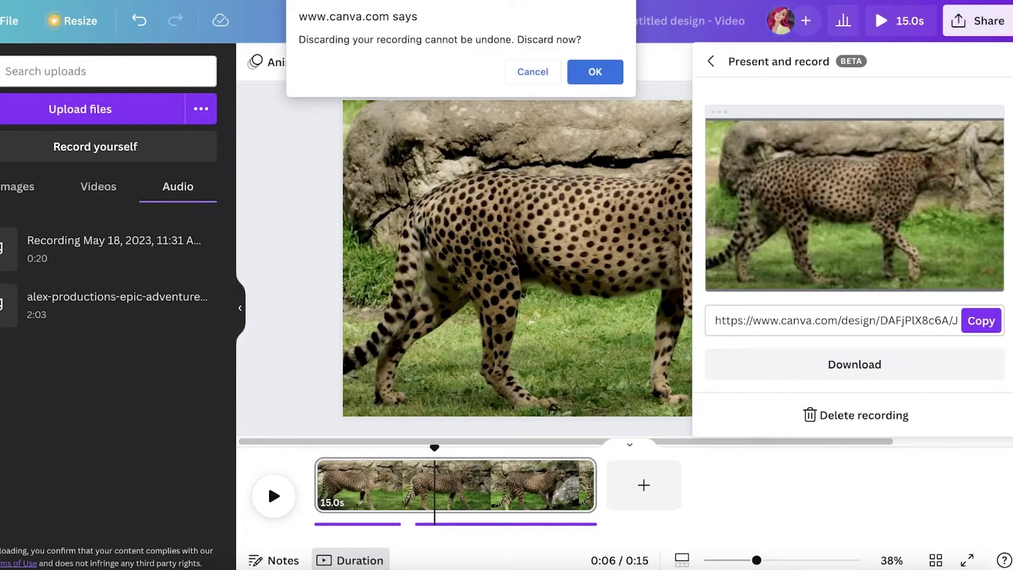
click(595, 74)
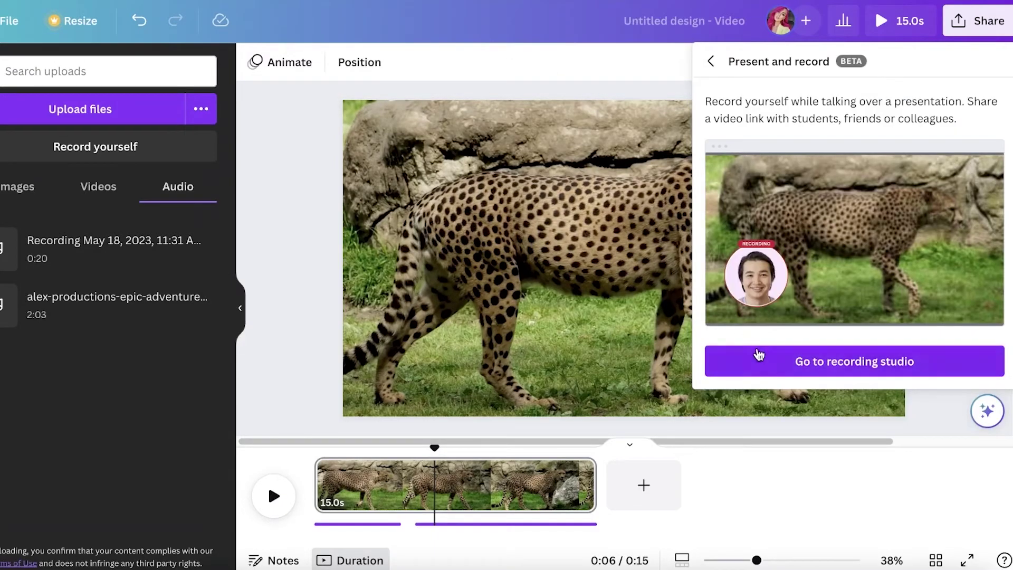
click(758, 354)
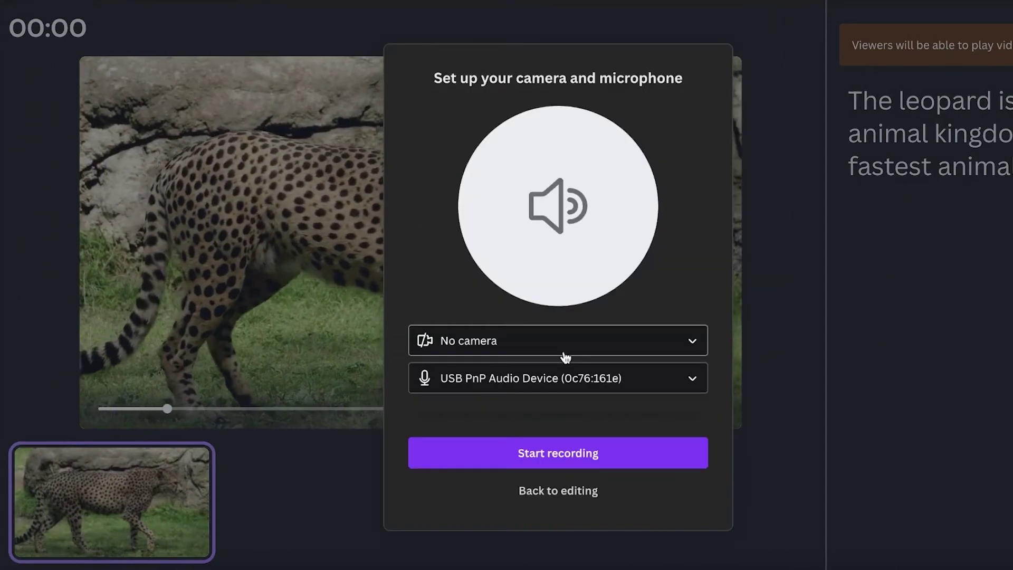
Start a new voiceover recording over the cheetah video, pause it briefly, then resume
click(574, 451)
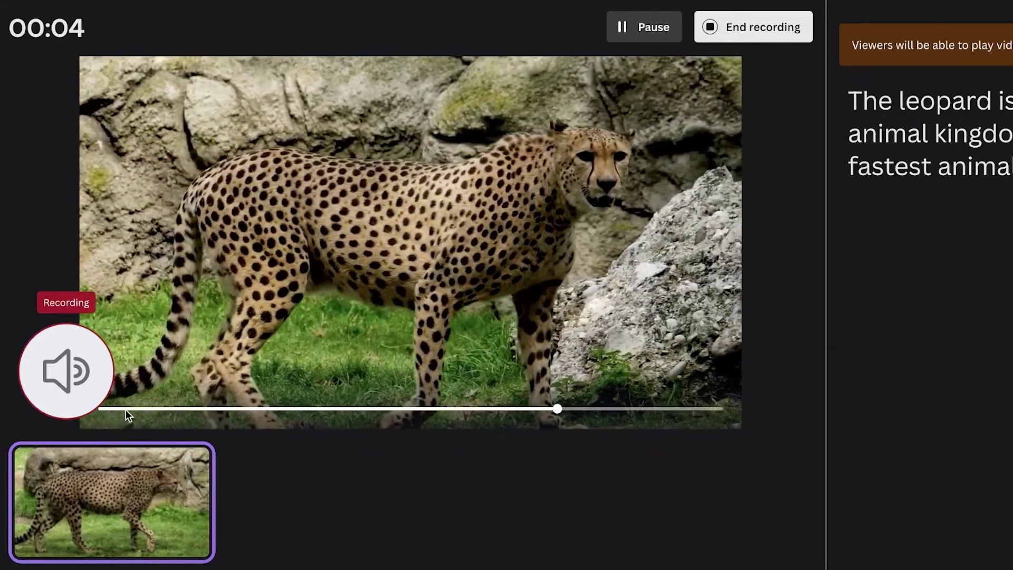
click(132, 401)
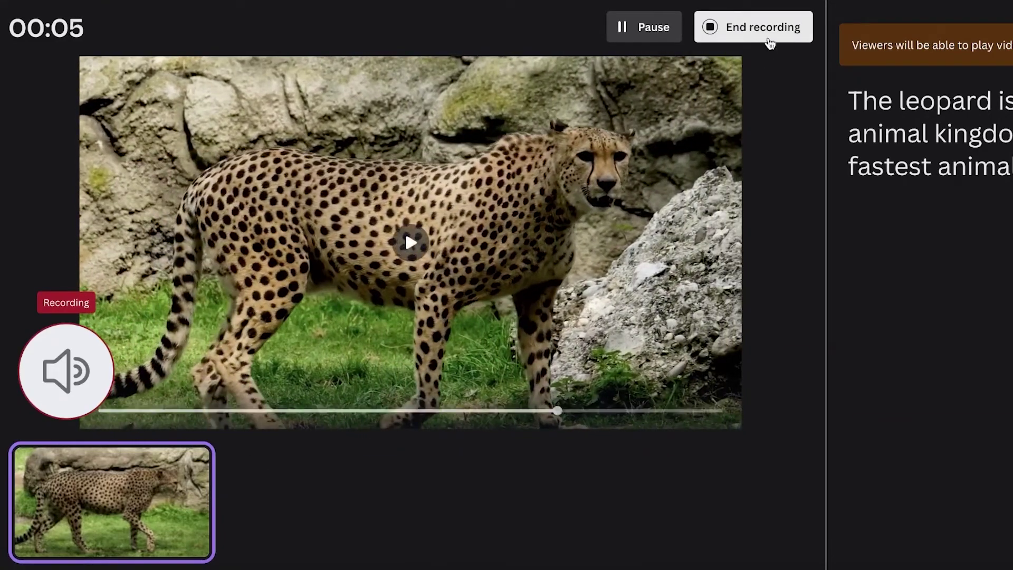
click(660, 33)
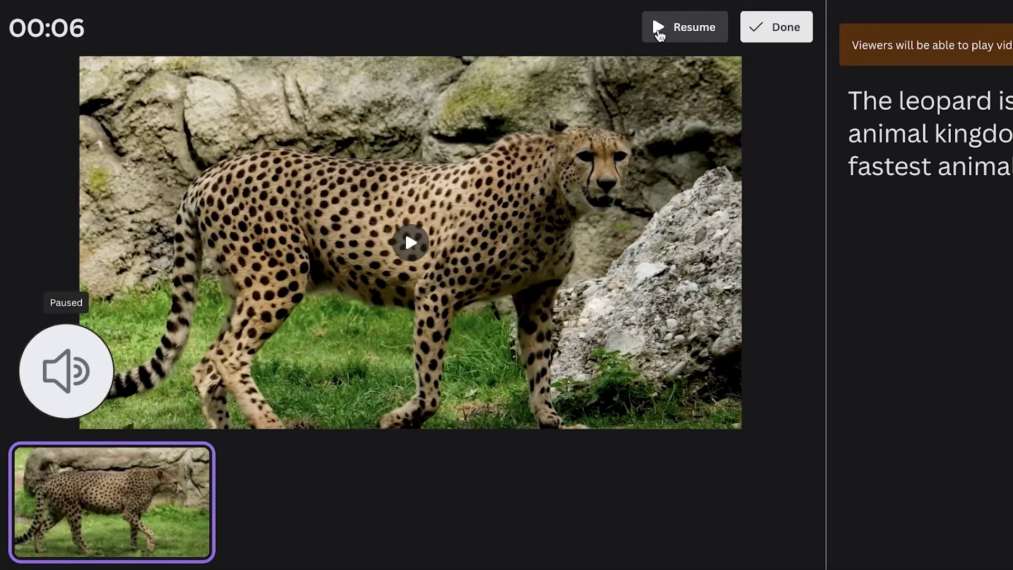
click(660, 34)
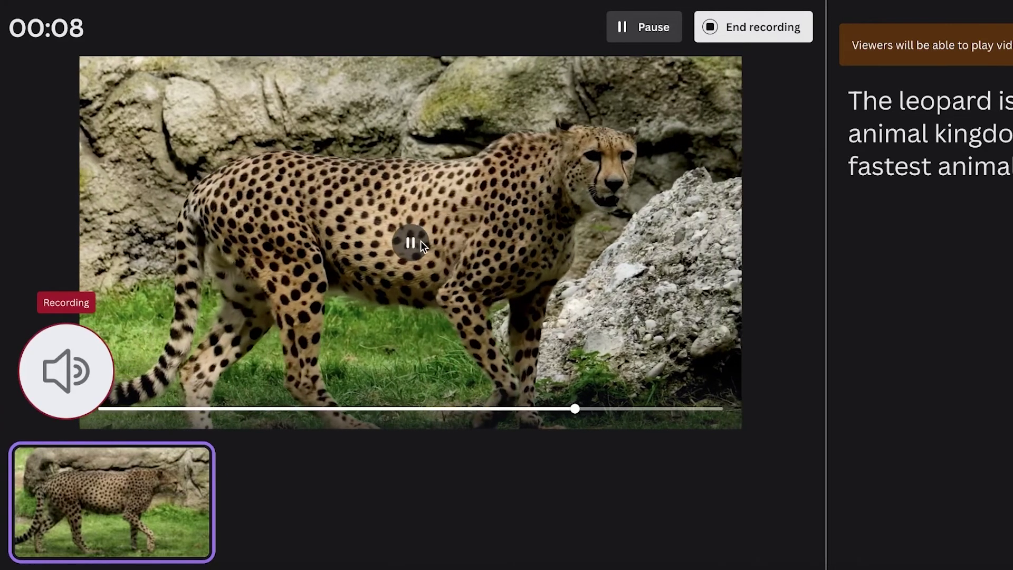